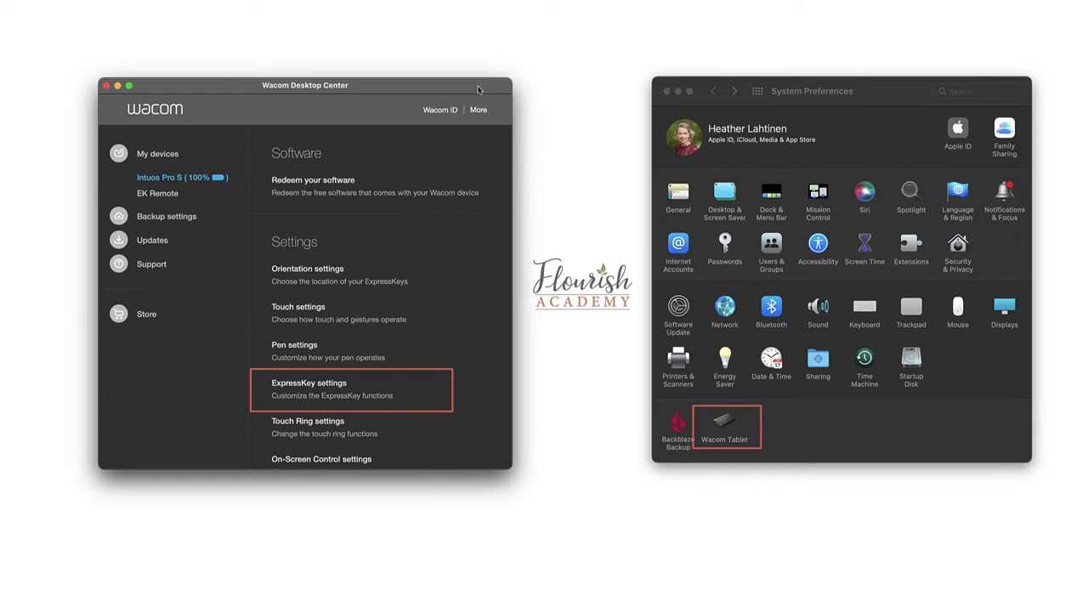
# Open Wacom Tablet preferences and add Adobe Lightroom Classic from the open applications.
pyautogui.click(724, 423)
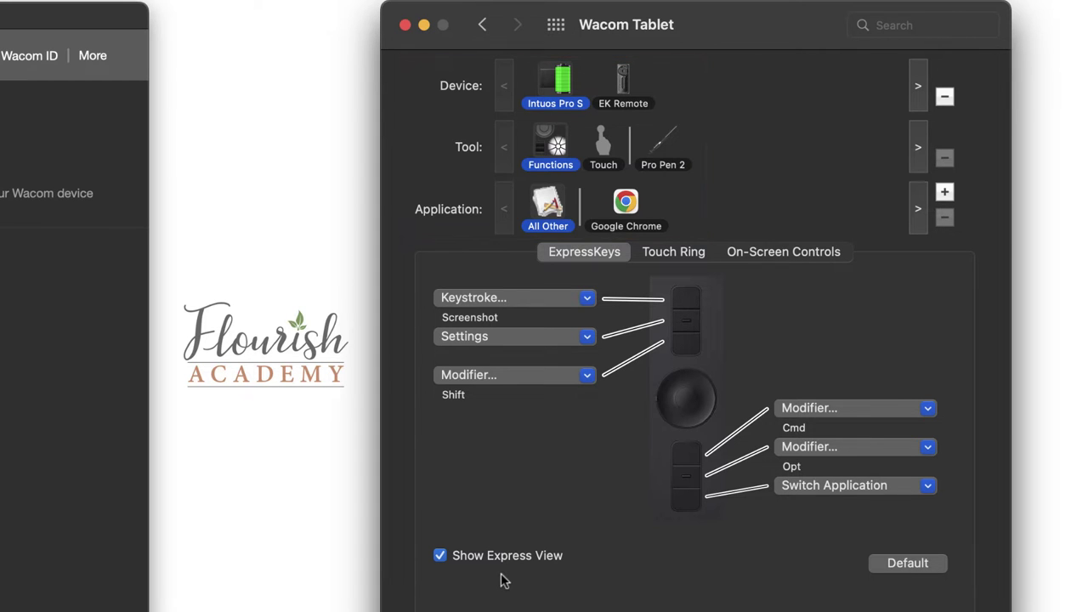
pyautogui.click(945, 193)
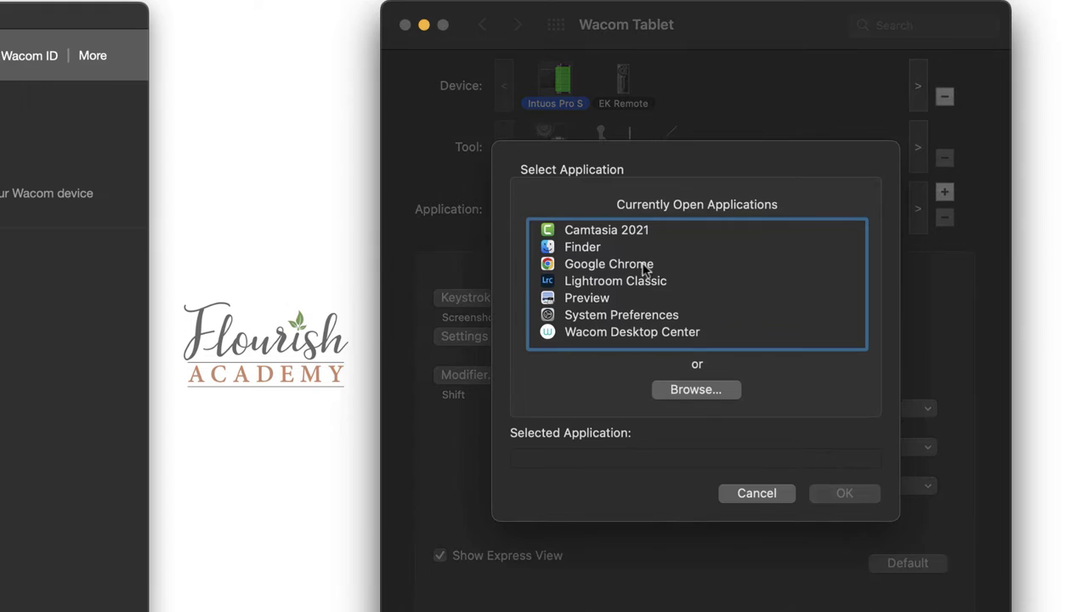
pyautogui.click(644, 283)
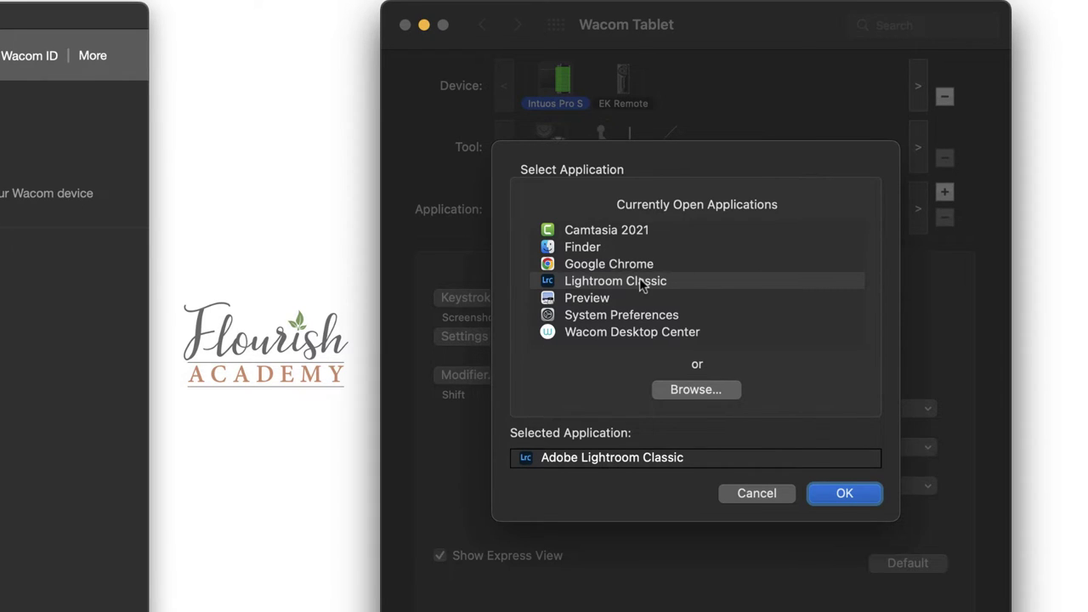
pyautogui.click(844, 494)
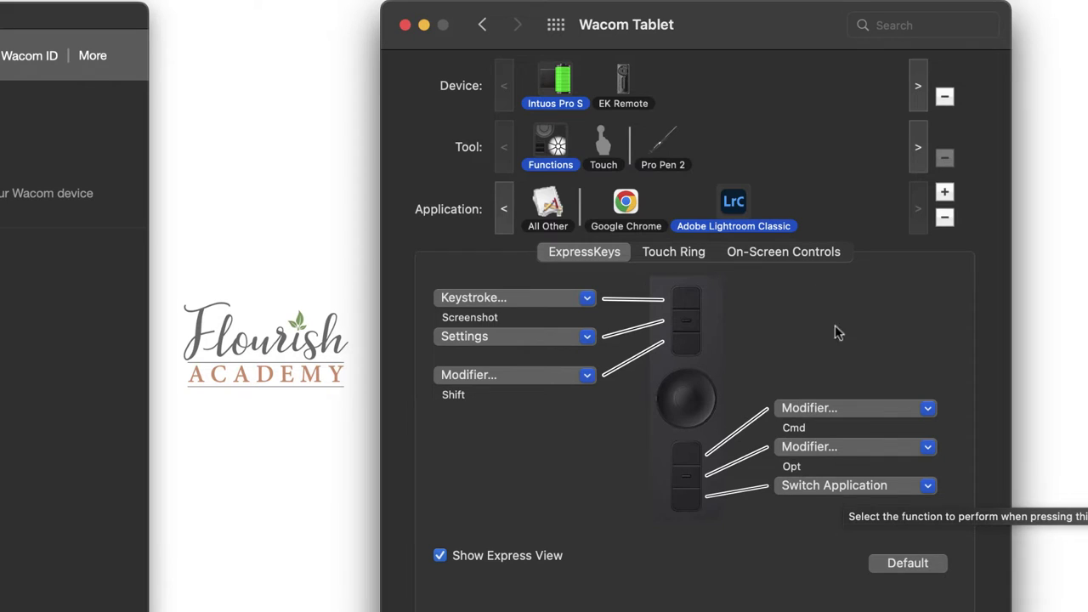
# Check the All Other settings, then reselect the Adobe Lightroom Classic entry.
pyautogui.click(548, 206)
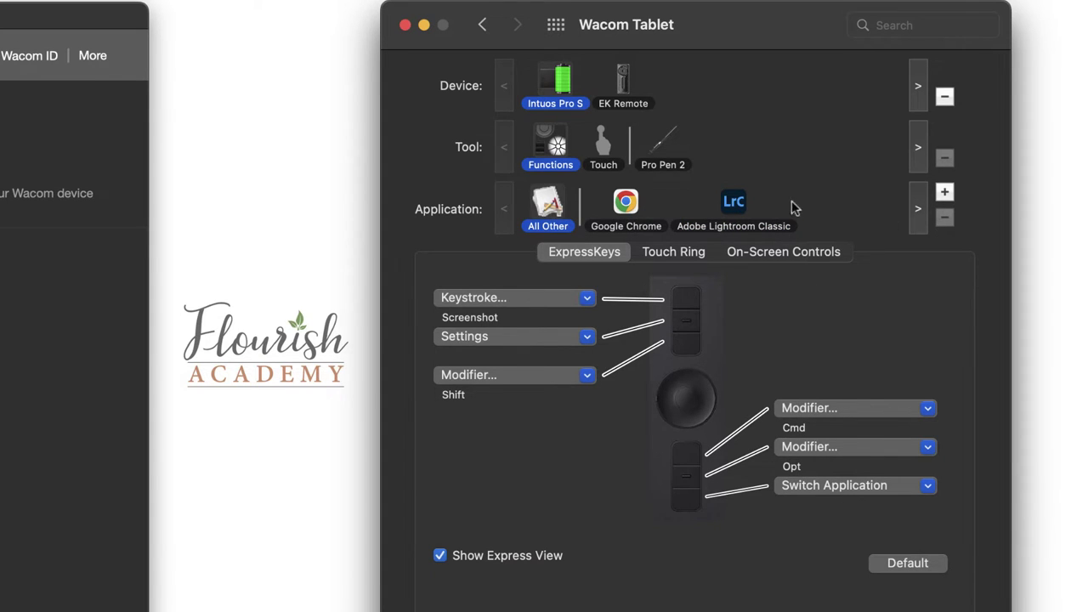
pyautogui.click(732, 206)
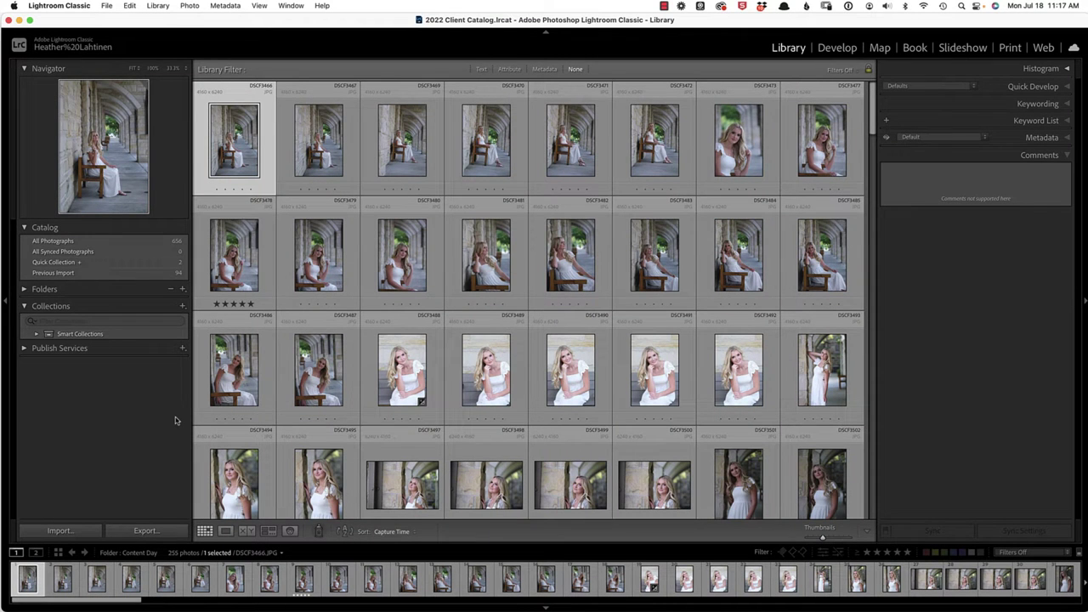
# View Lightroom's Library Module Shortcuts overview from the Help menu, then close it.
pyautogui.click(323, 6)
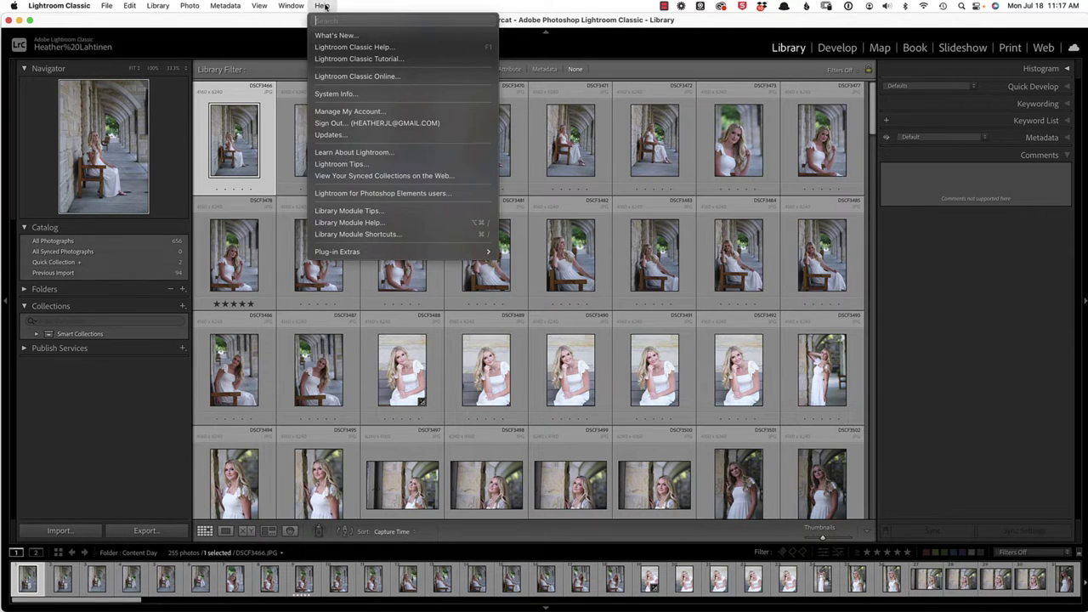
pyautogui.click(326, 235)
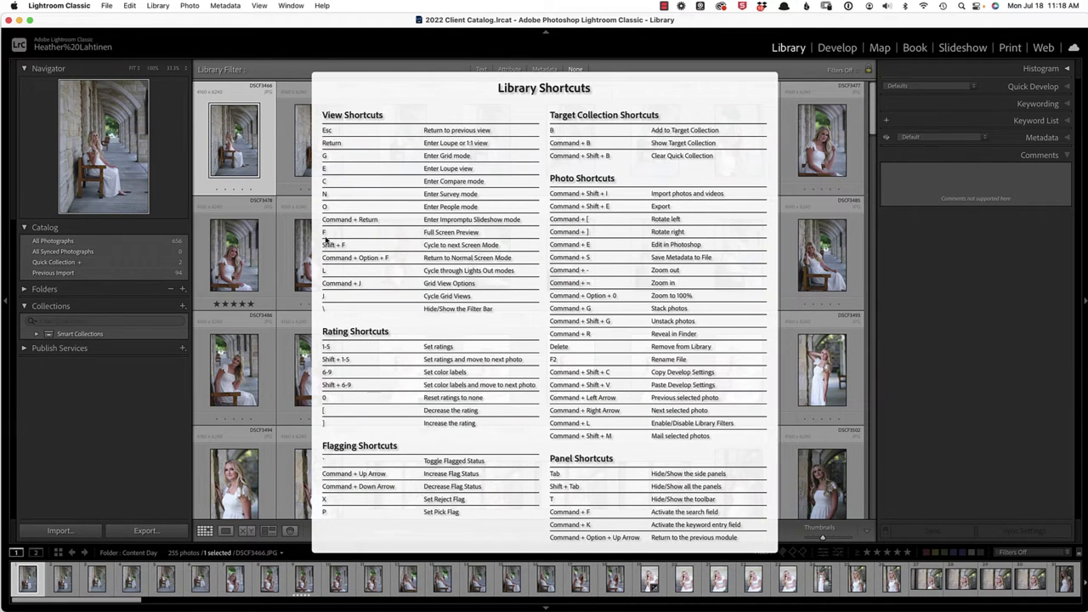
pyautogui.click(460, 122)
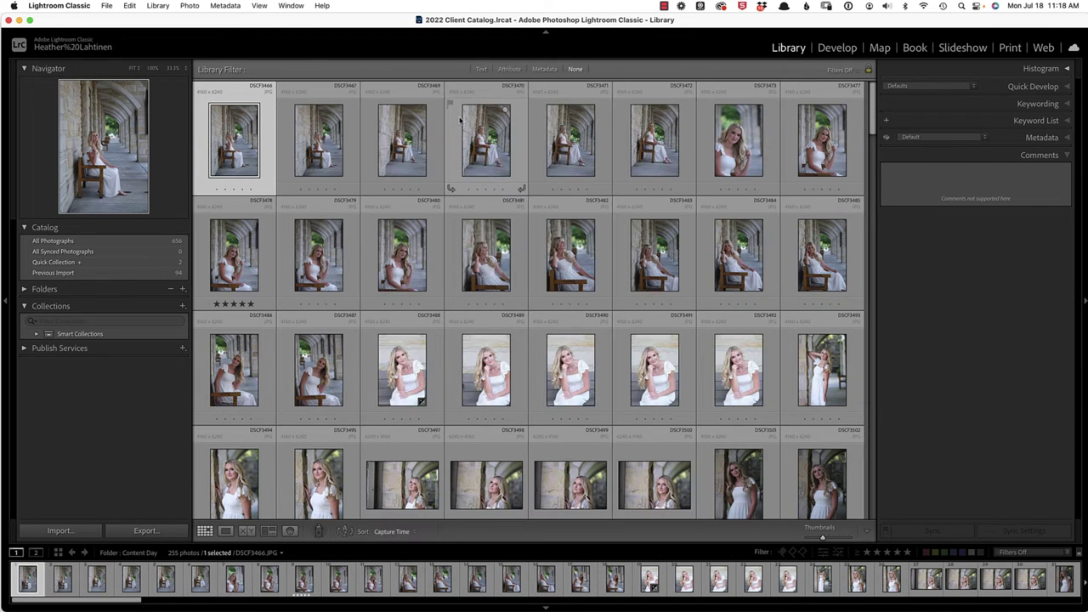
# Switch to the Develop module with D and show the Develop Module Shortcuts from Help.
pyautogui.press('d')
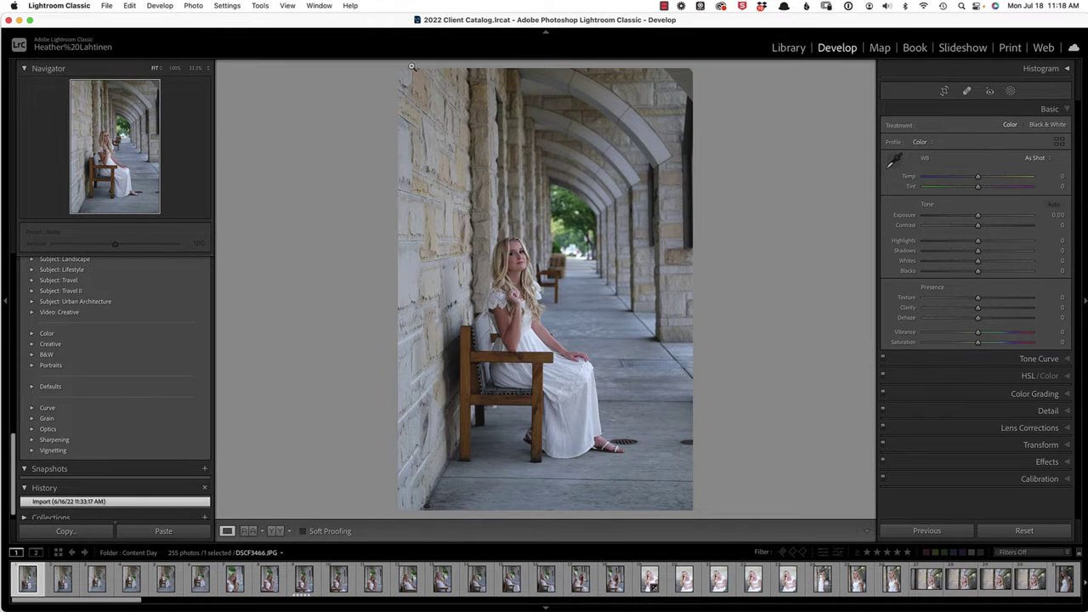
pyautogui.click(319, 6)
pyautogui.moveTo(350, 6)
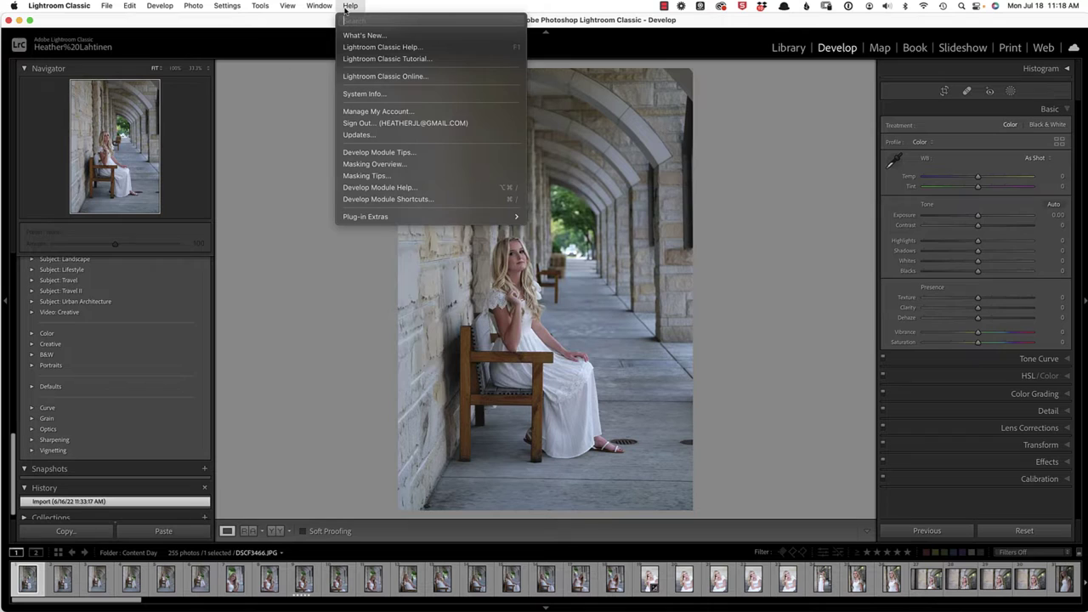
pyautogui.click(364, 201)
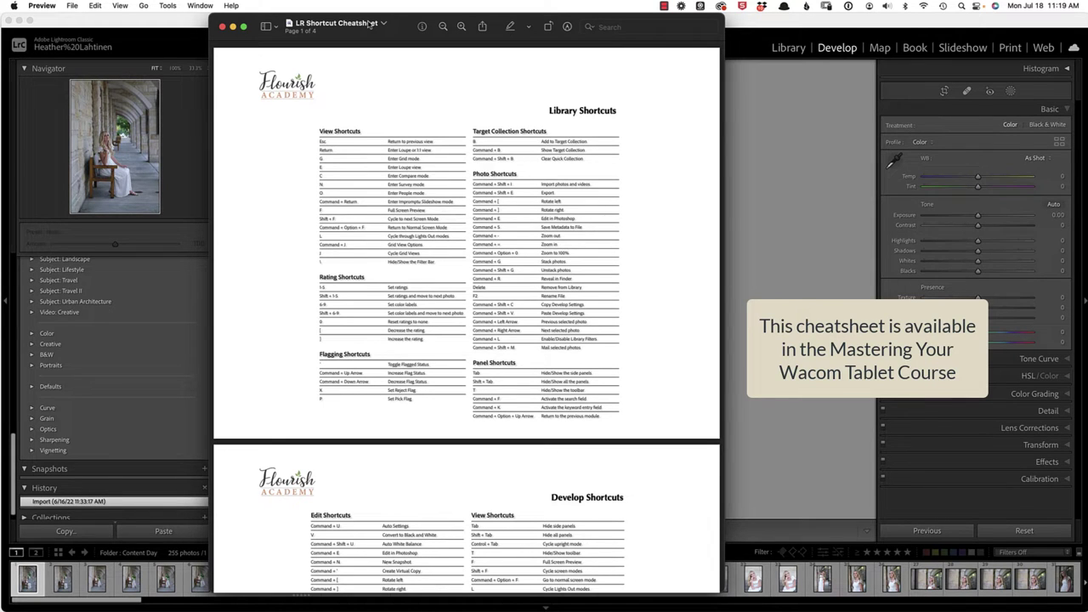
# Scroll the cheatsheet PDF down to the Library Shortcuts page.
pyautogui.scroll(-7, 391, 197)
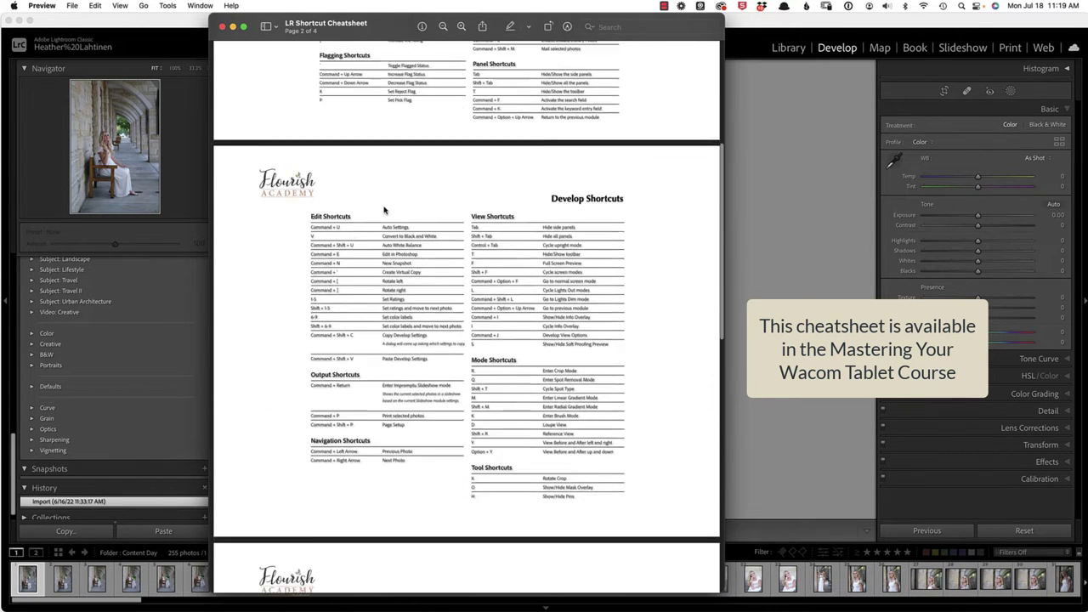
pyautogui.scroll(-12, 384, 210)
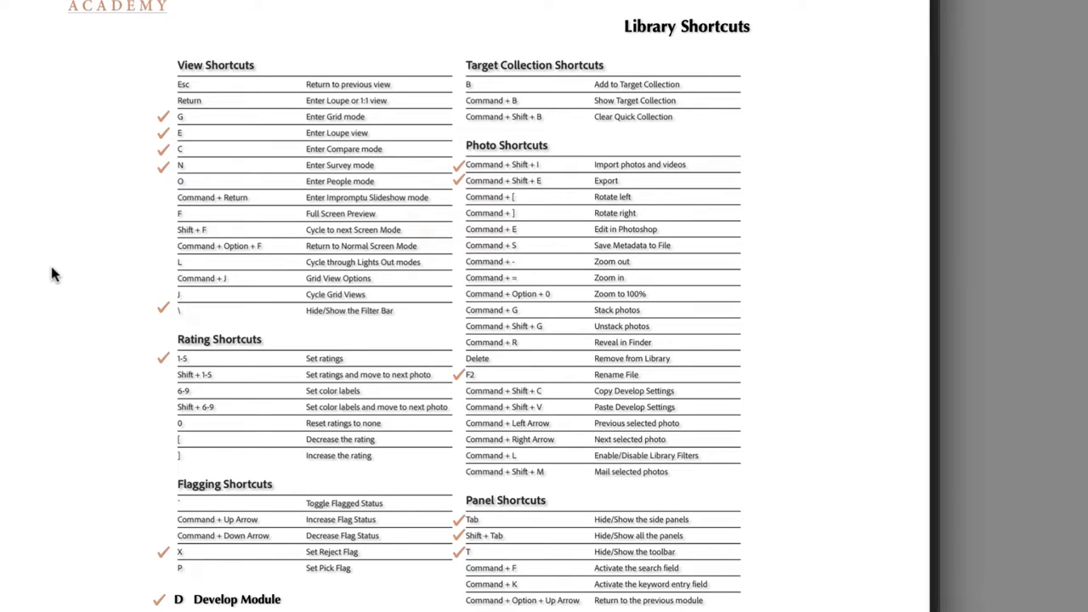
# Scroll the cheatsheet PDF further down to the Develop Shortcuts page.
pyautogui.scroll(-10, 51, 273)
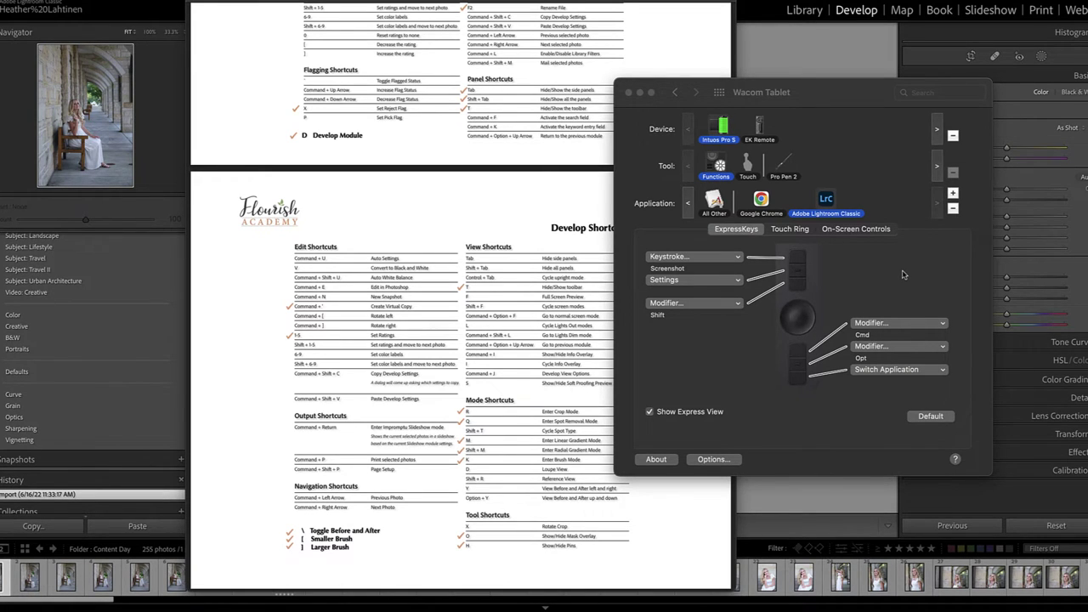
# Add Adobe Lightroom Classic as its own application under the Touch tool.
pyautogui.click(748, 166)
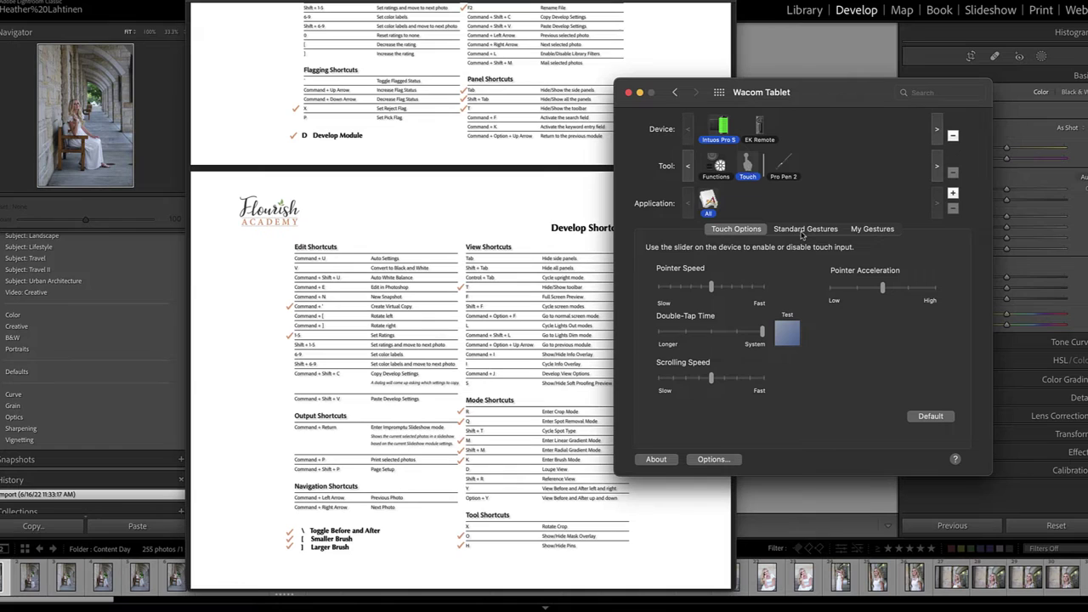
pyautogui.click(952, 194)
pyautogui.click(783, 246)
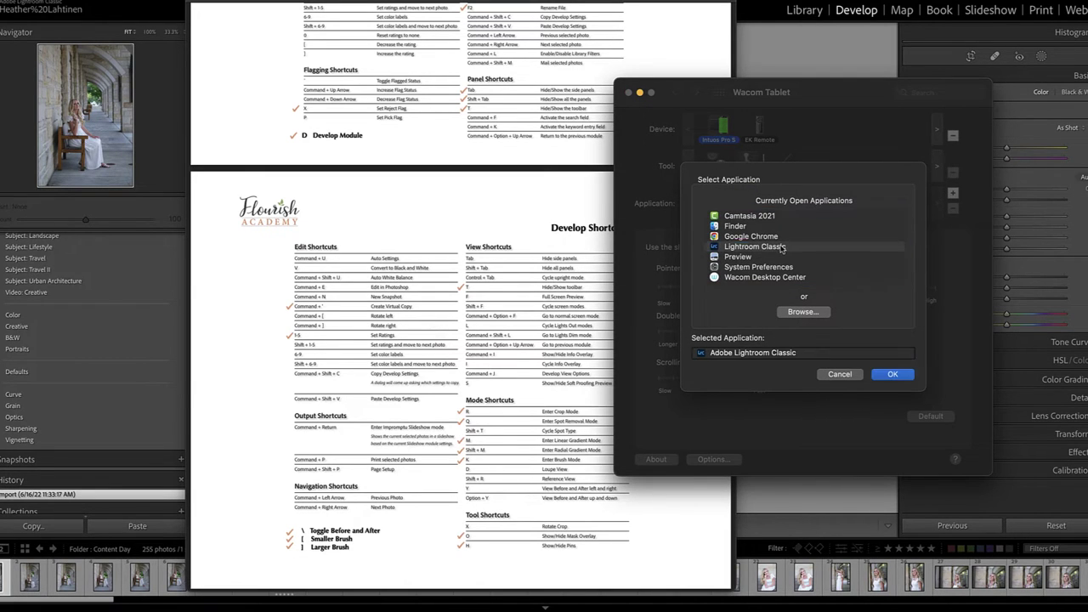
pyautogui.click(893, 375)
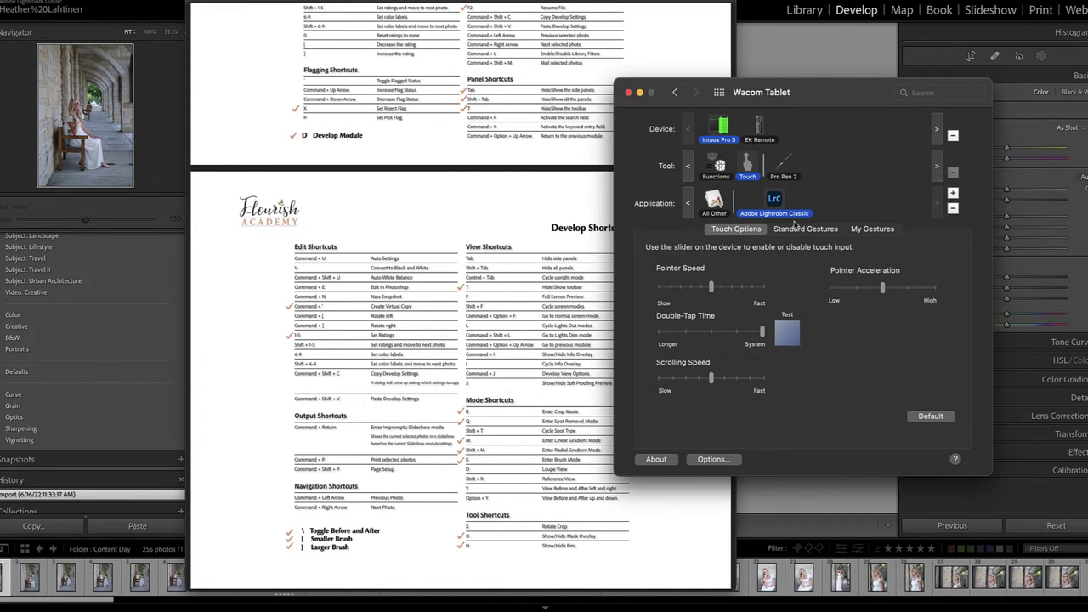
# Review My Gestures, keep Settings for five-finger swipe down, then return to Functions.
pyautogui.click(871, 231)
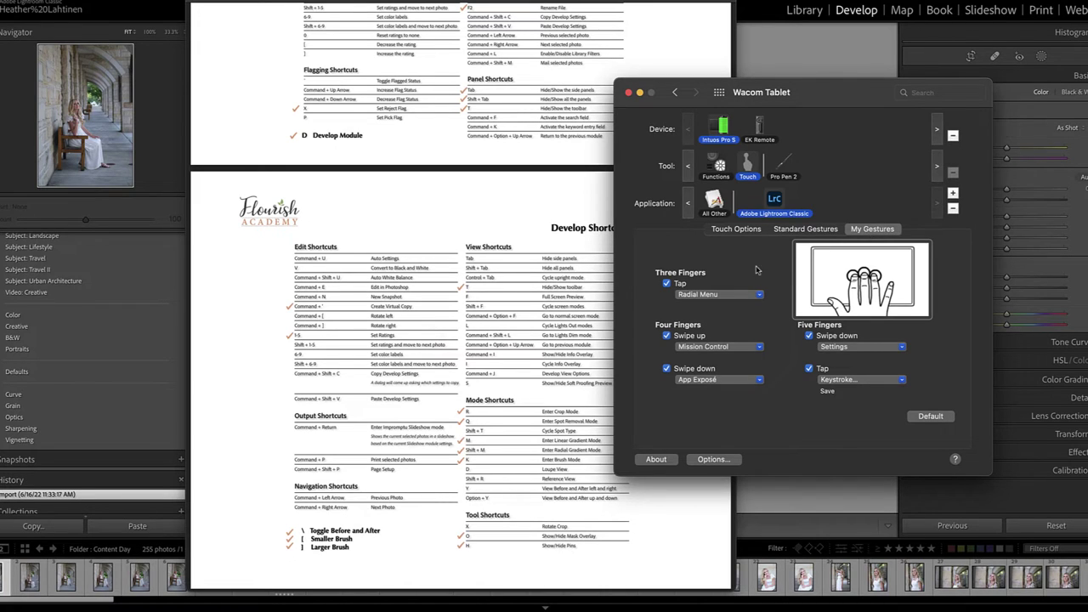
pyautogui.click(689, 336)
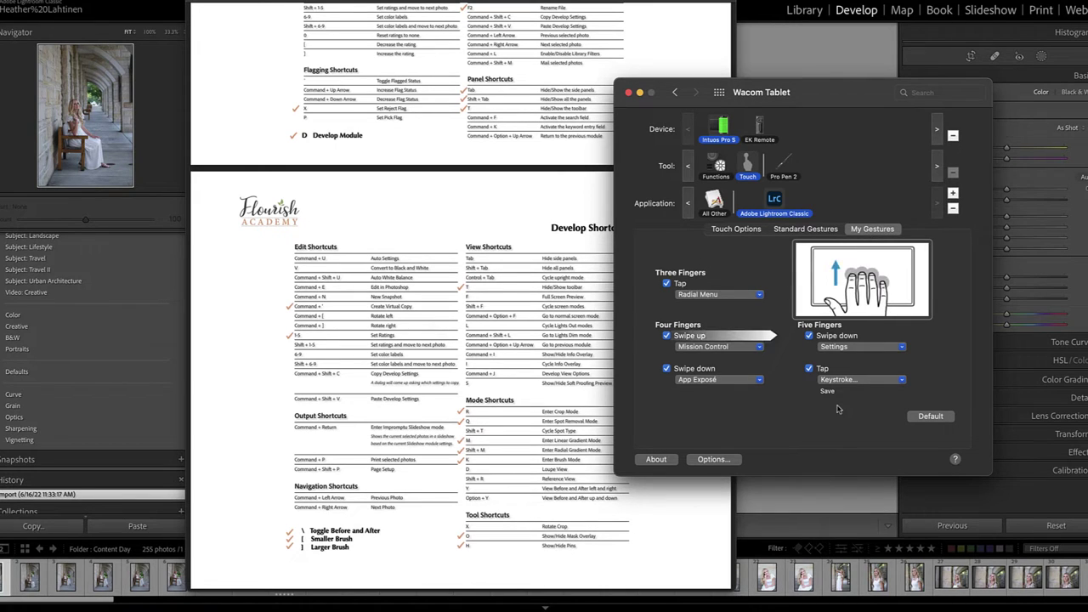
pyautogui.click(846, 348)
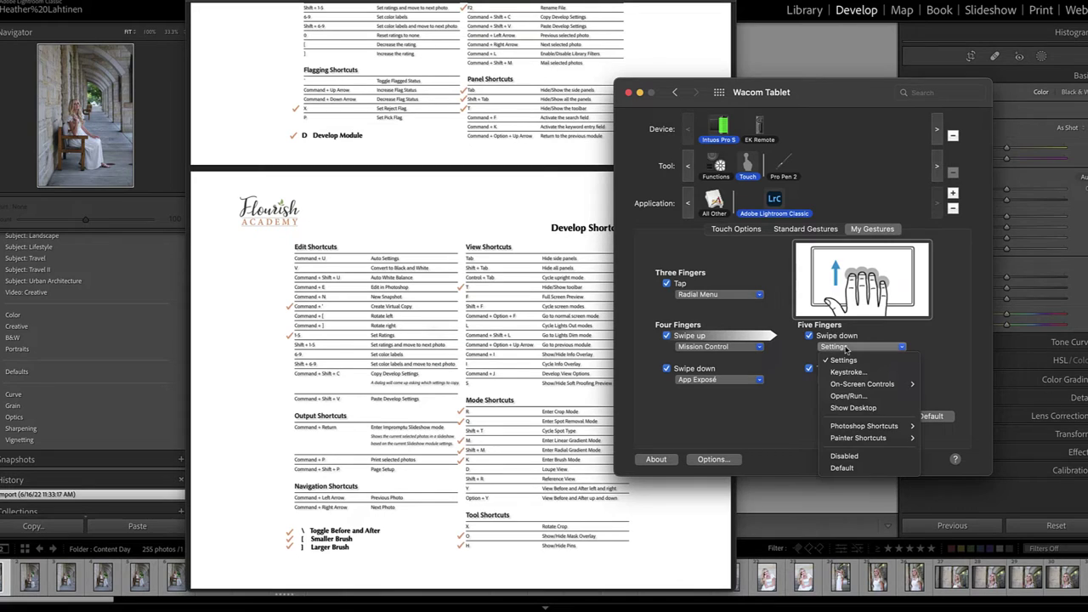
pyautogui.click(846, 372)
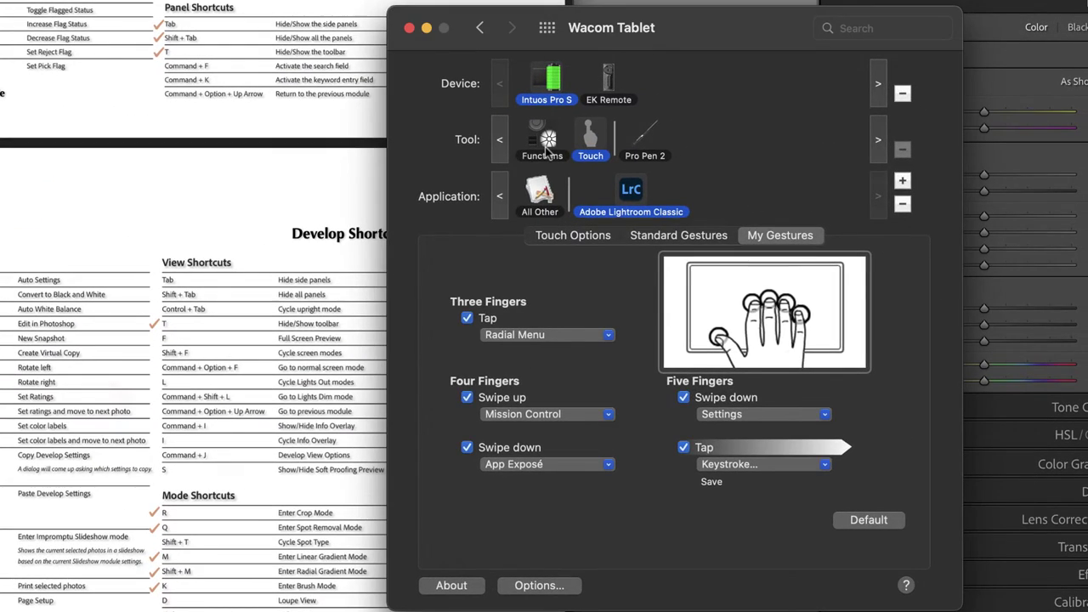
pyautogui.click(546, 150)
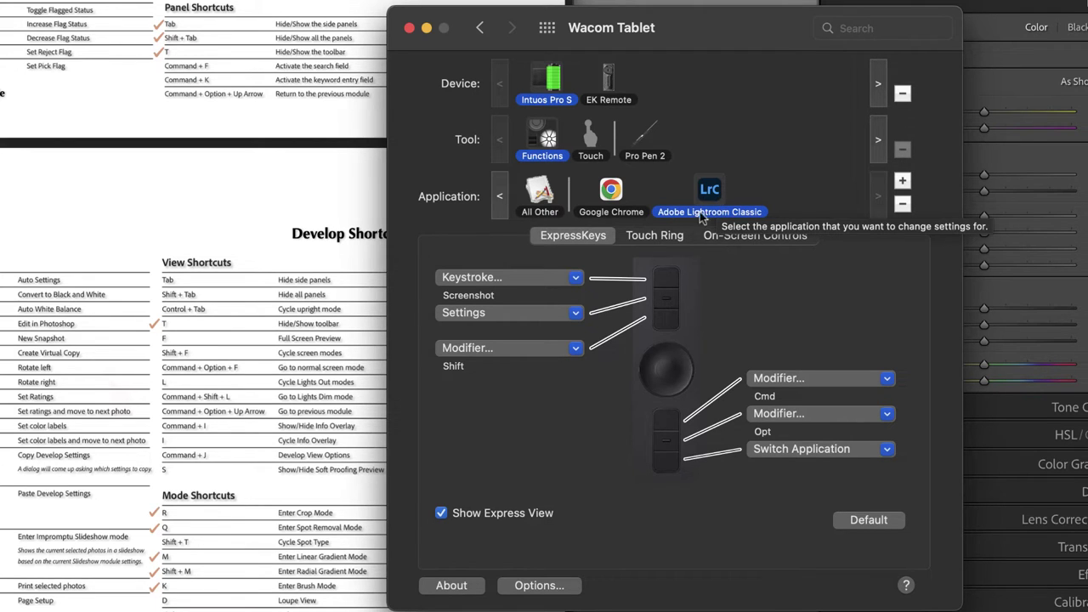
# Replace the first ExpressKey's Screenshot with a Shift+Cmd+I keystroke named Import.
pyautogui.click(533, 279)
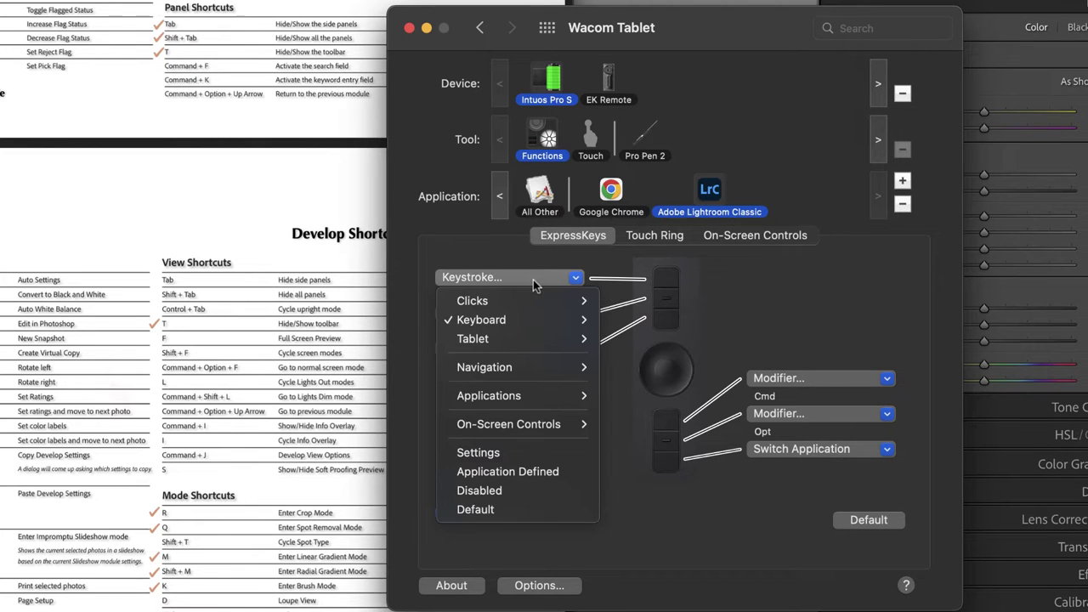
pyautogui.moveTo(520, 323)
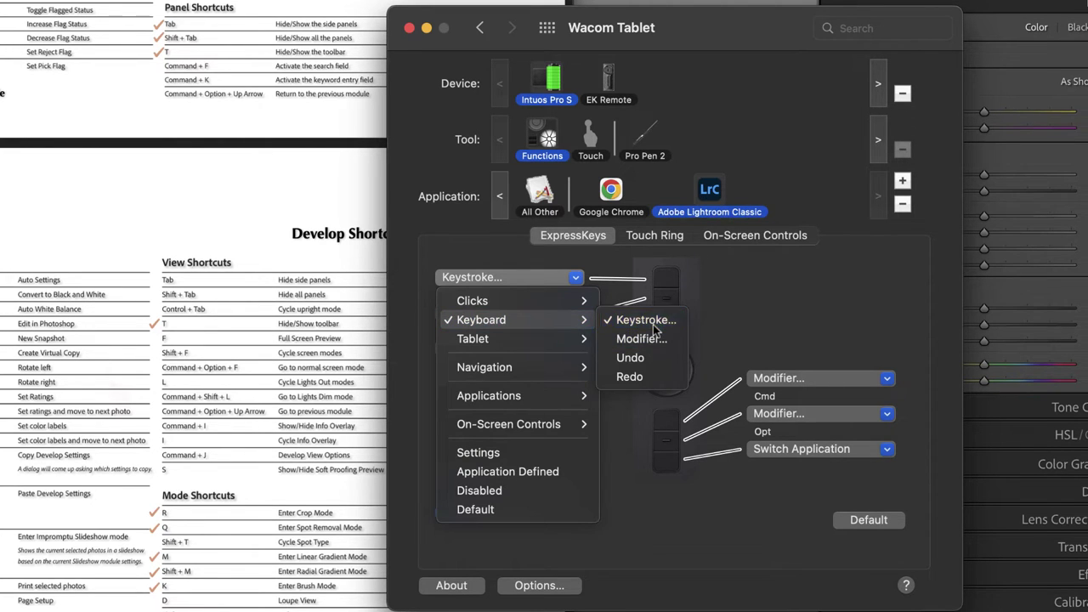
pyautogui.click(651, 322)
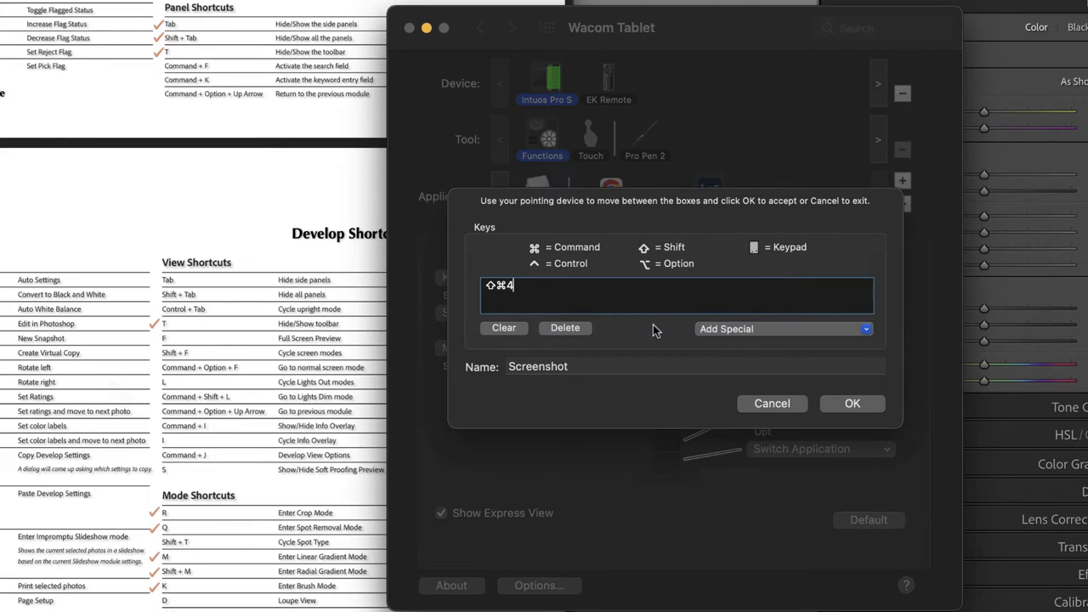
pyautogui.click(504, 328)
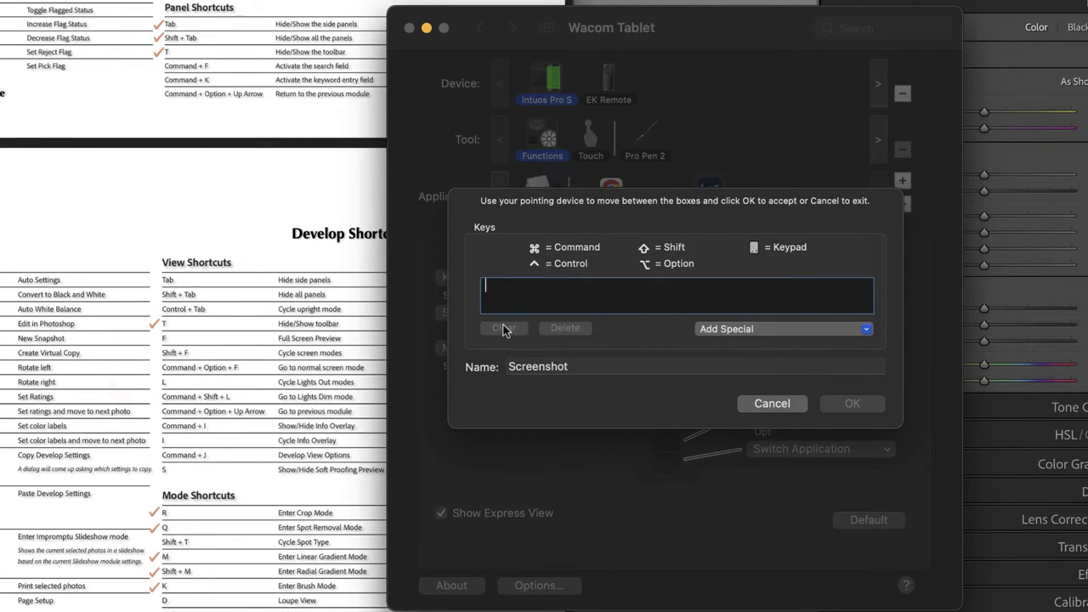
pyautogui.press('shift+super')
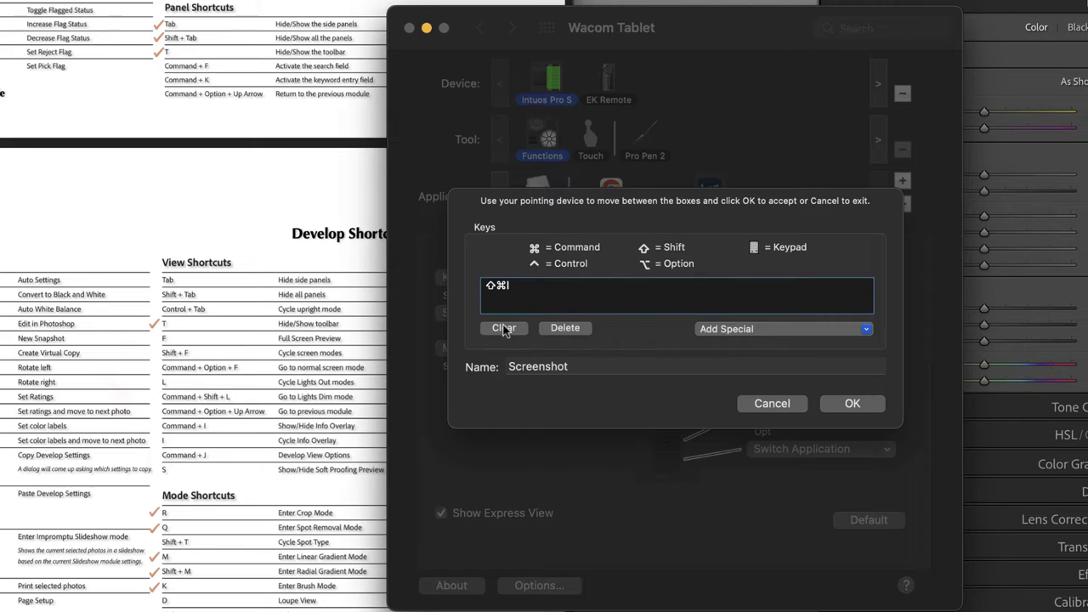
pyautogui.click(605, 372)
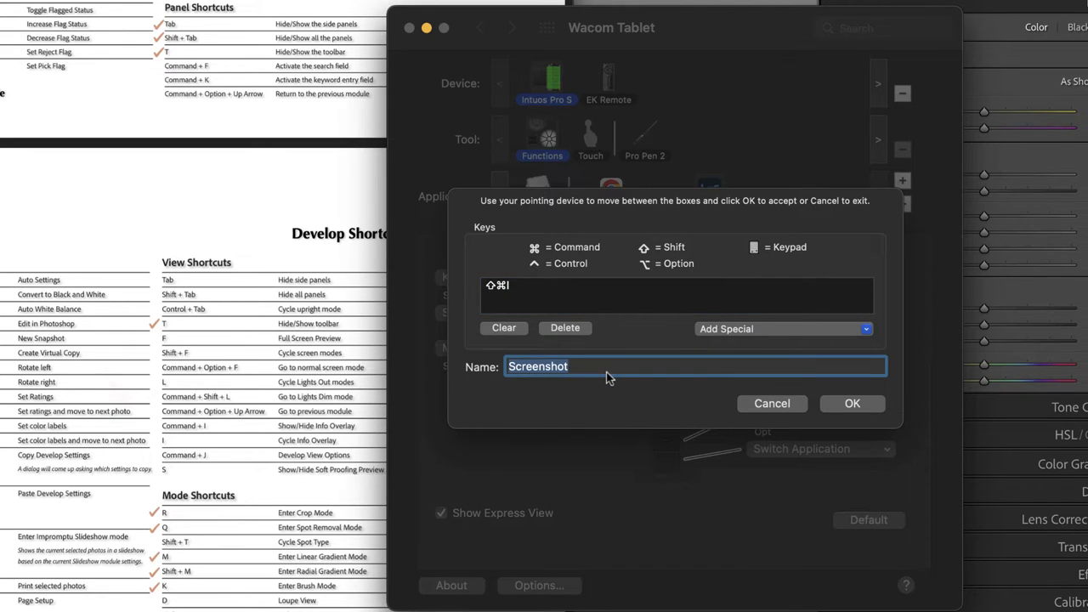
pyautogui.write('Import')
pyautogui.click(871, 403)
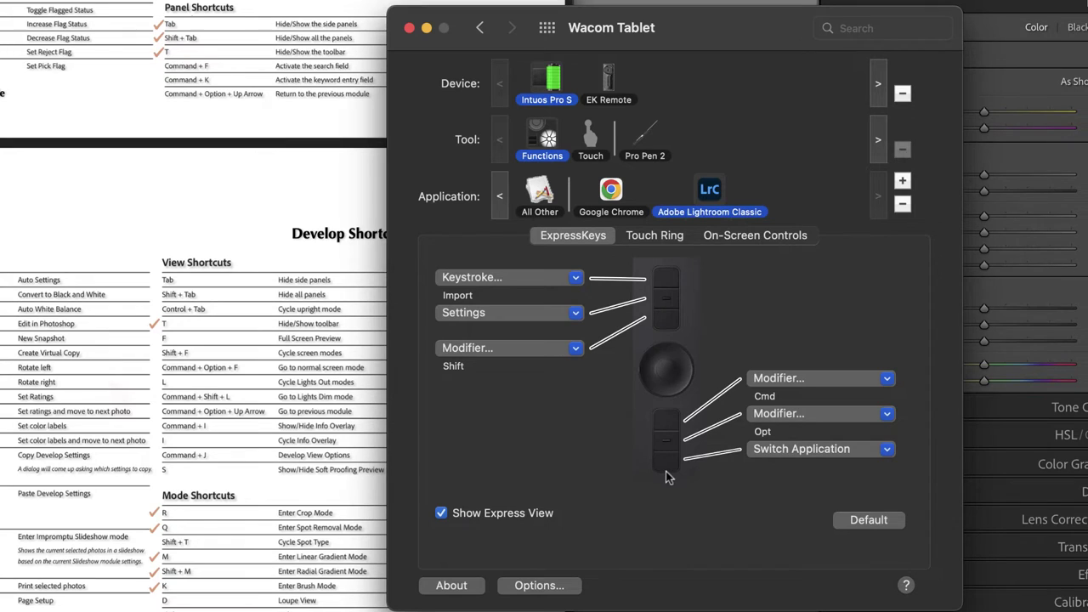
# Give the bottom ExpressKey a Shift+Cmd+E keystroke named Export, replacing Switch Application.
pyautogui.click(816, 453)
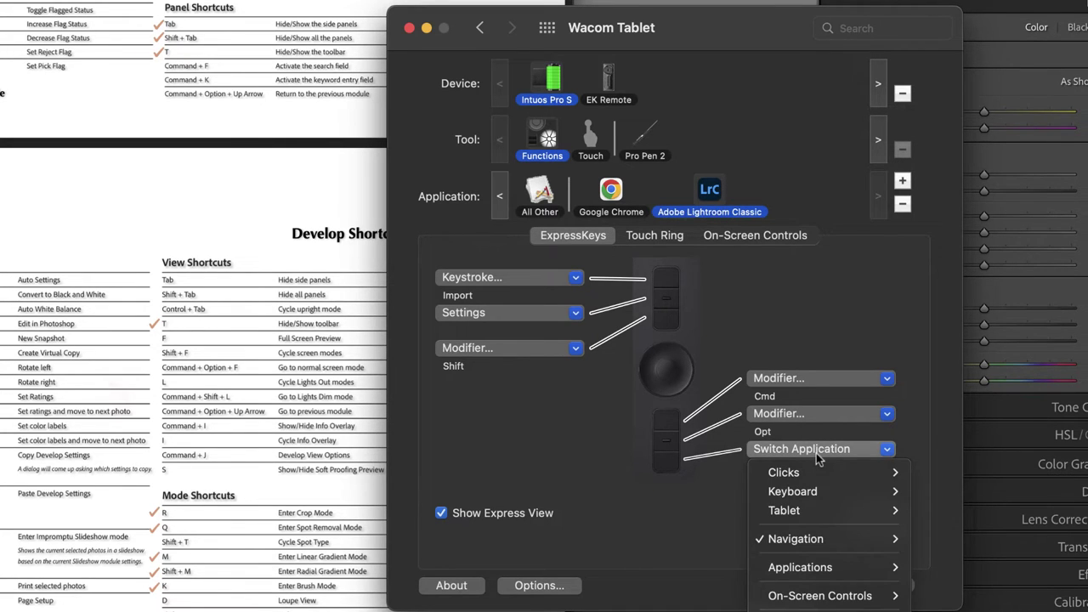
pyautogui.moveTo(821, 493)
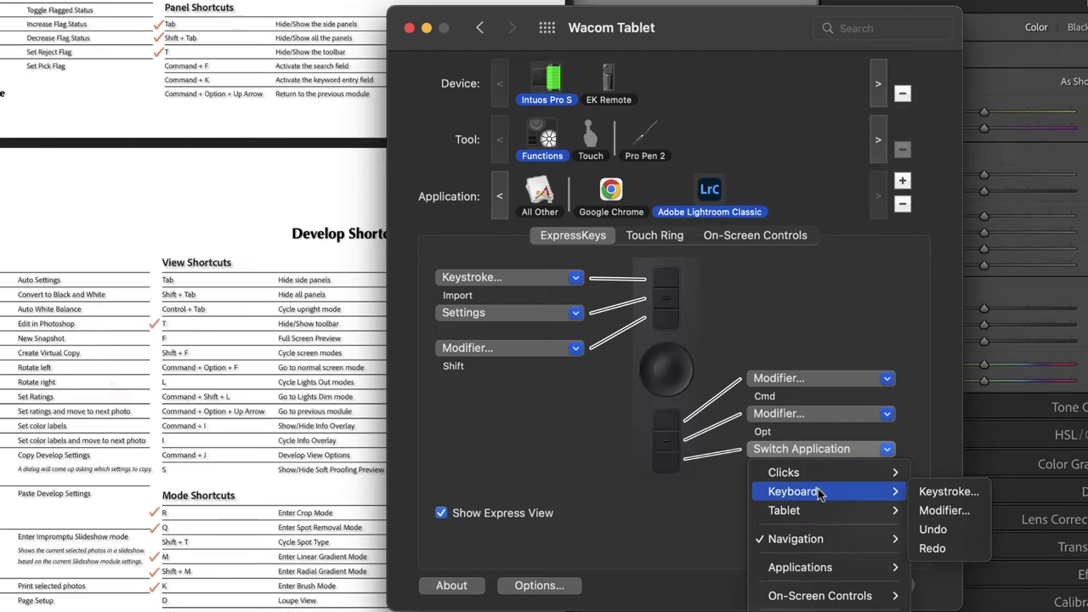
pyautogui.click(949, 493)
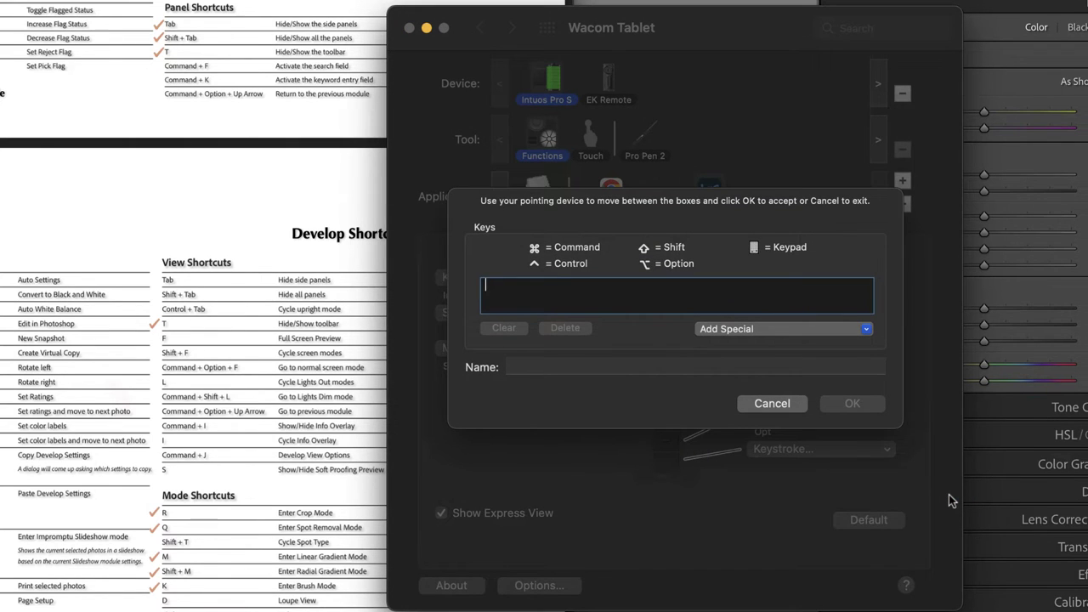
pyautogui.press('shift+super+e')
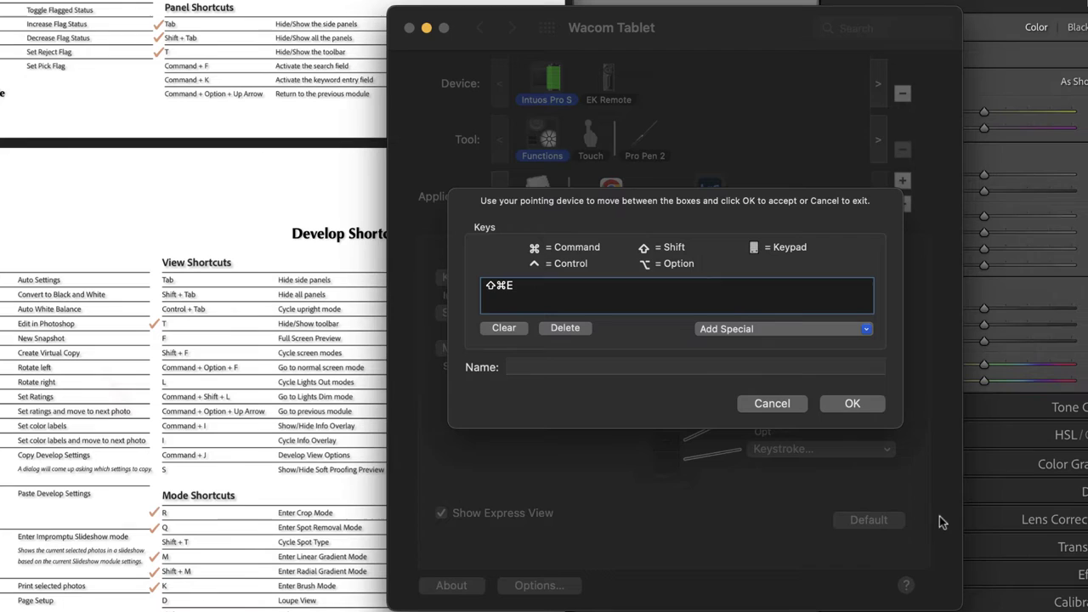
pyautogui.click(592, 364)
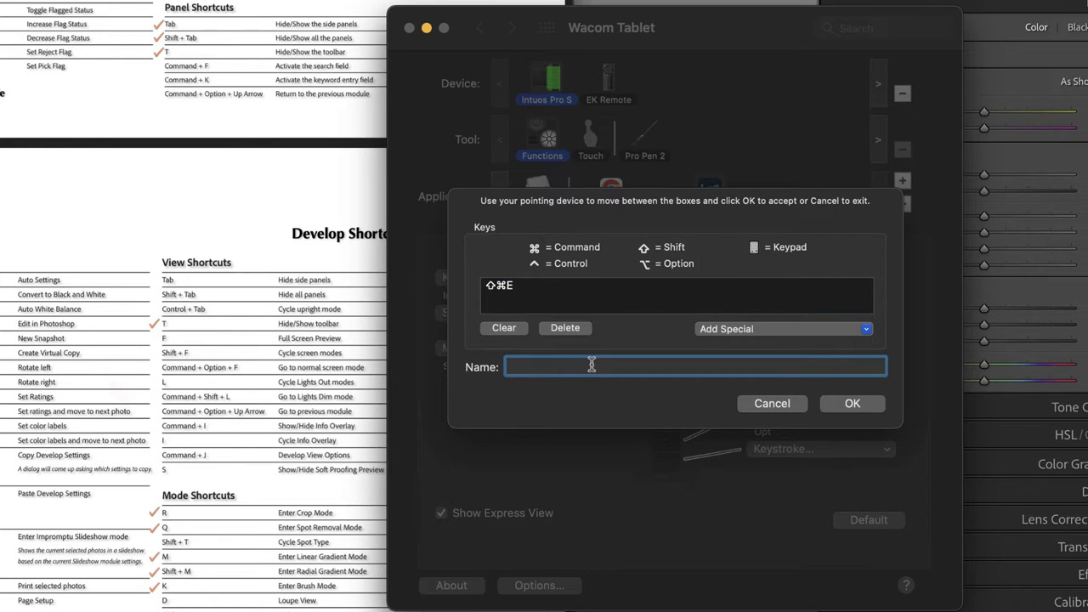
pyautogui.write('Export')
# Confirm Export, then change the Settings ExpressKey to an O keystroke labelled Overlay.
pyautogui.click(863, 404)
pyautogui.click(530, 311)
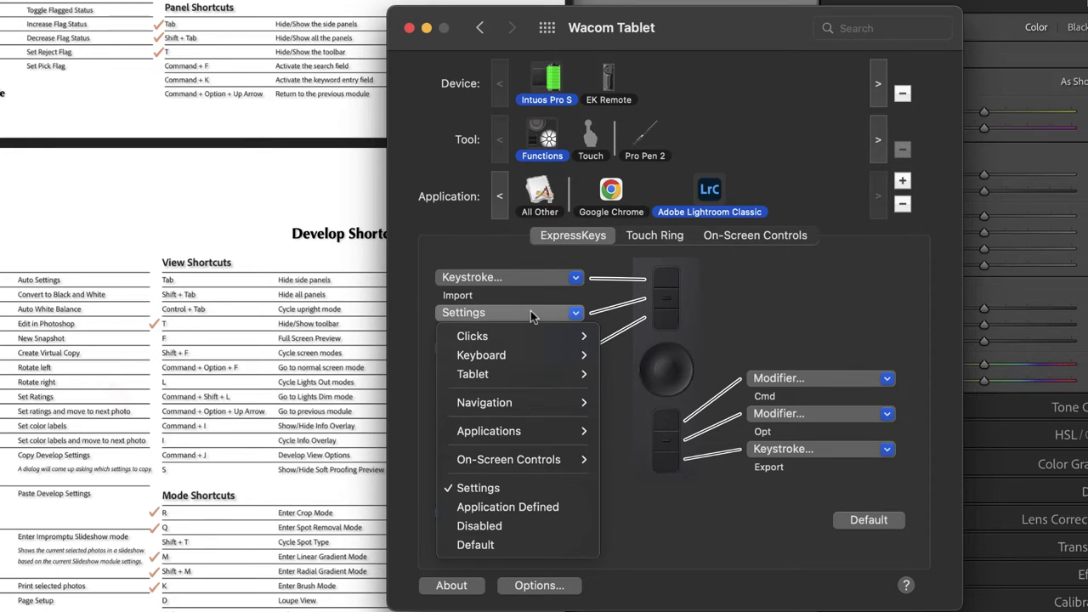
pyautogui.moveTo(529, 357)
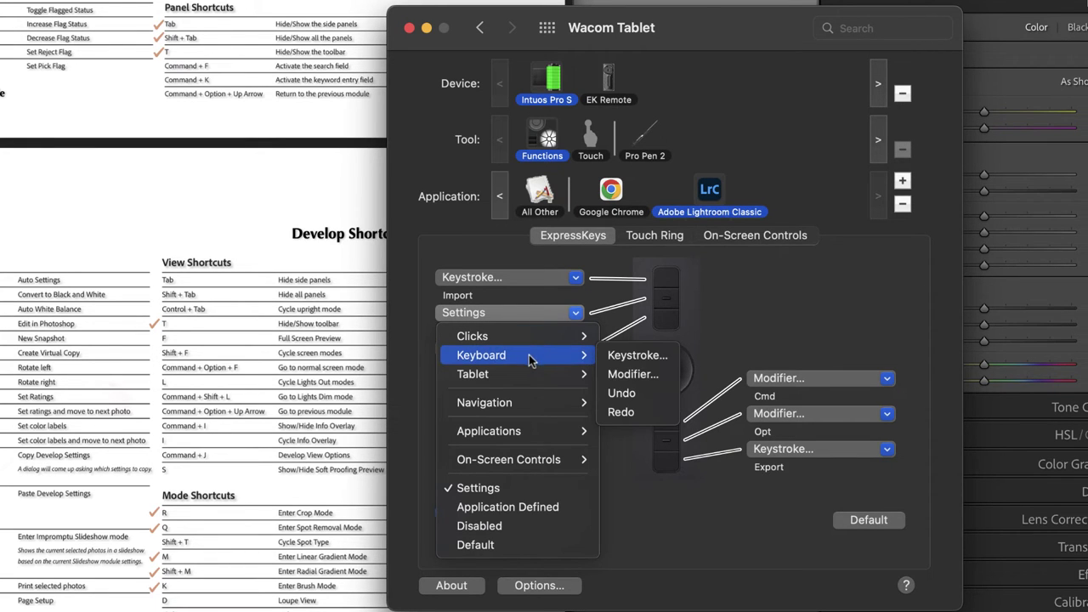
pyautogui.click(621, 357)
pyautogui.press('o')
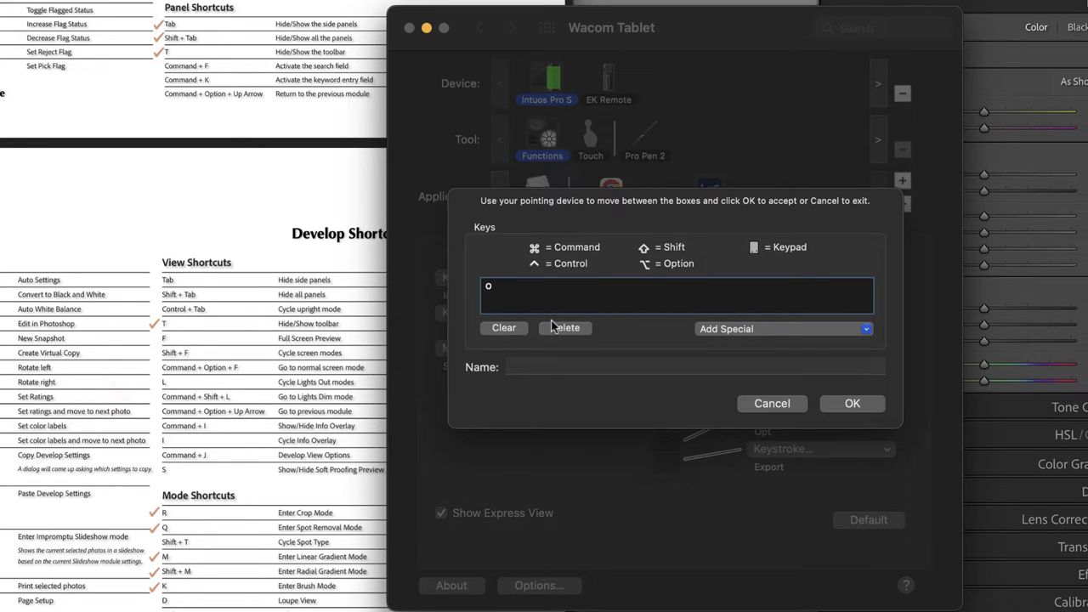
pyautogui.click(550, 368)
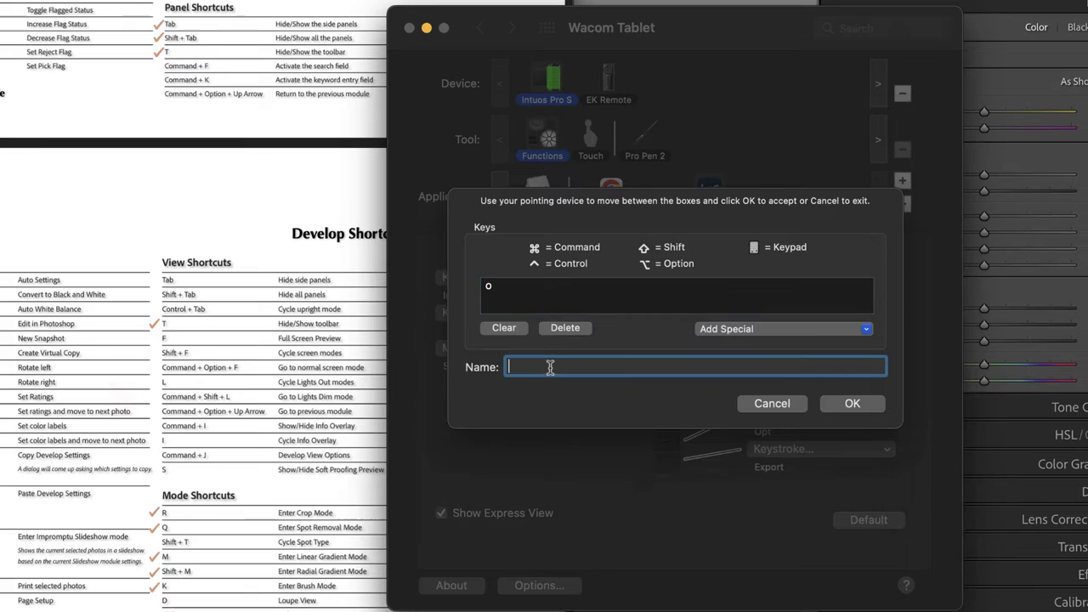
pyautogui.write('Overlay')
pyautogui.click(853, 405)
# Leave Shift unchanged and set the Cmd ExpressKey to a Q keystroke named Spot Removal.
pyautogui.click(549, 349)
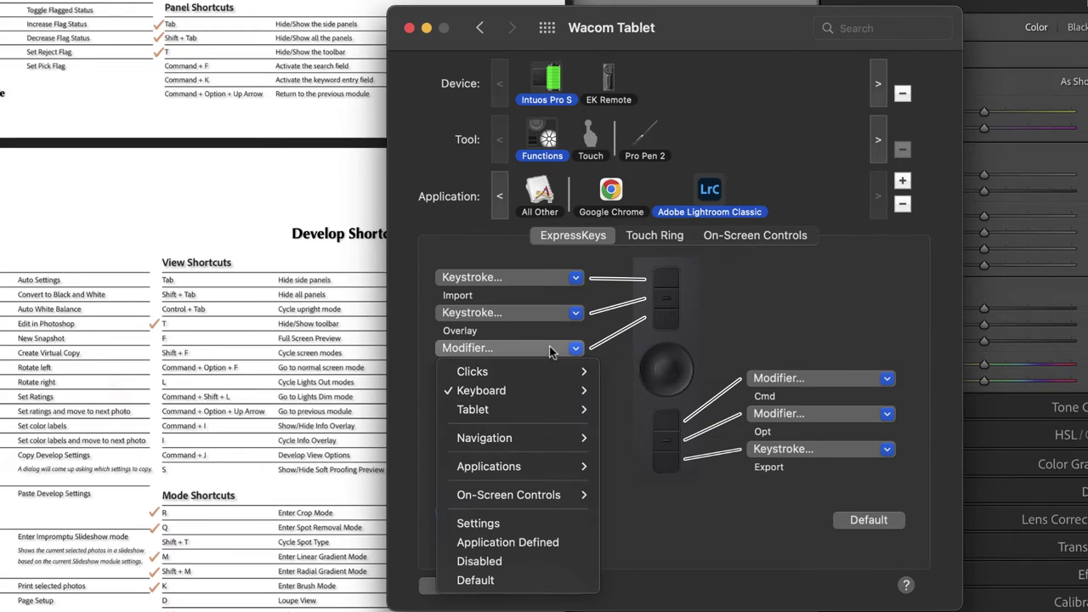
pyautogui.click(550, 348)
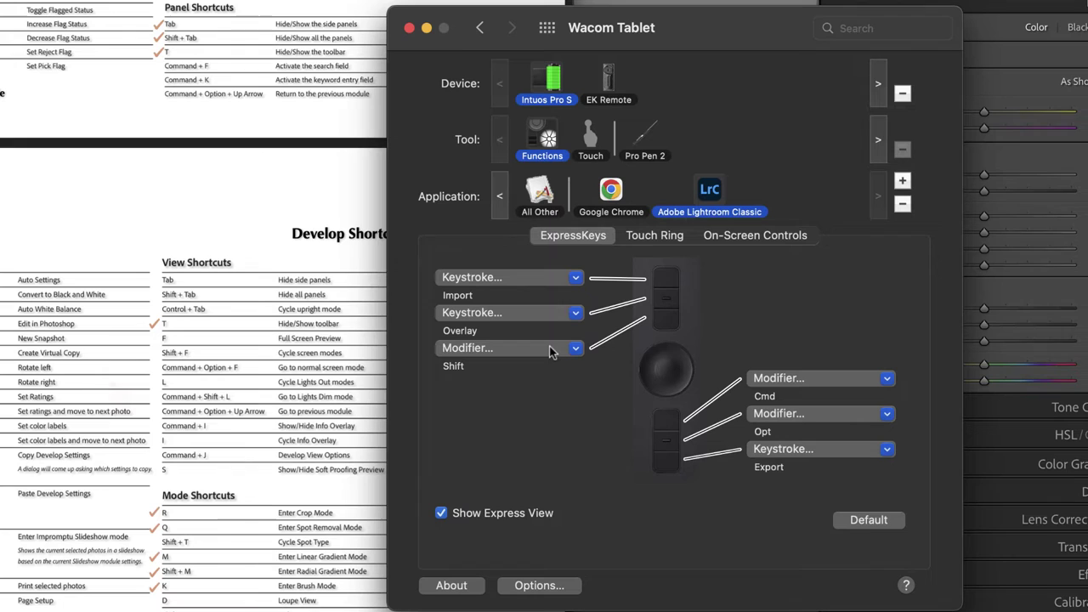
pyautogui.click(805, 384)
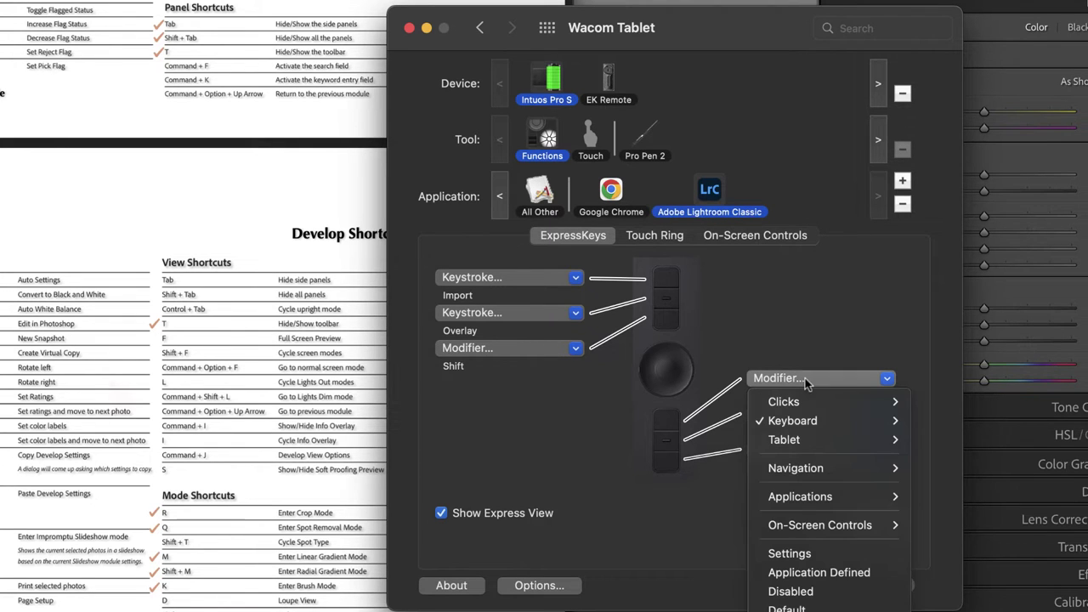
pyautogui.moveTo(821, 423)
pyautogui.click(960, 424)
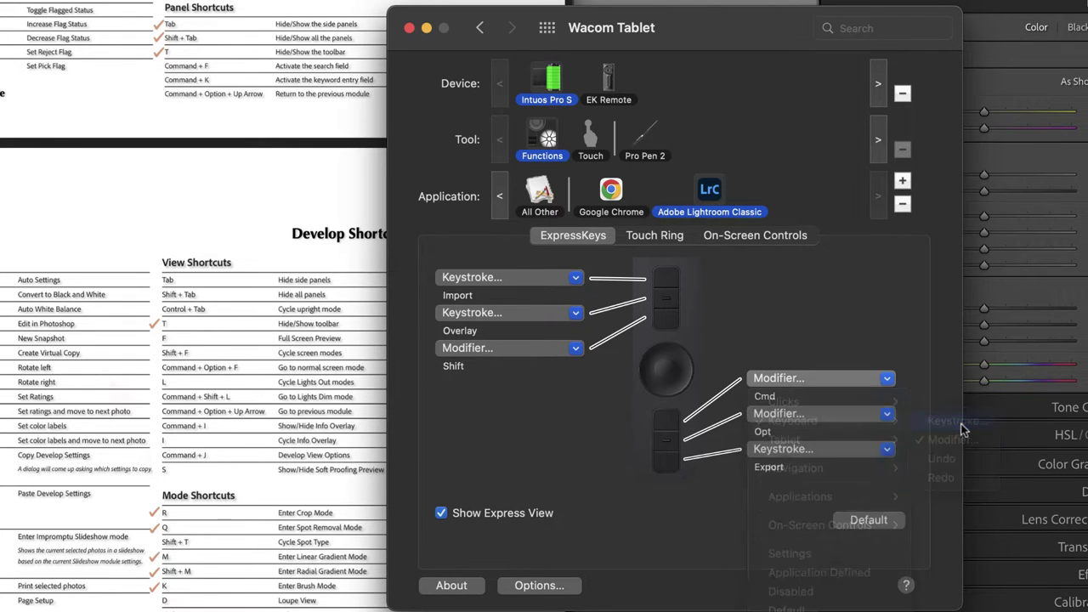
pyautogui.press('q')
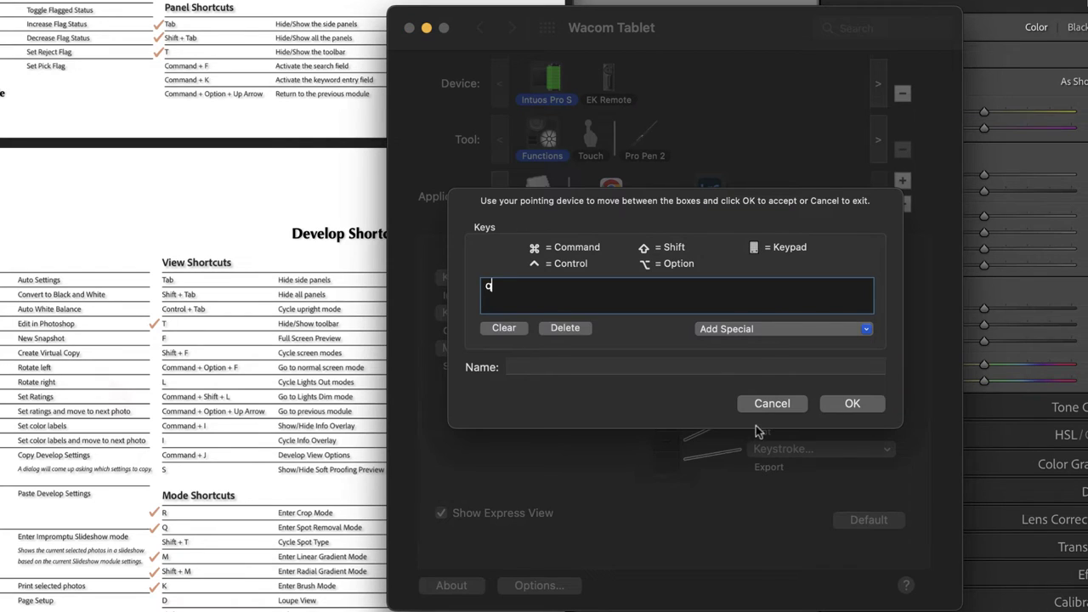
pyautogui.click(719, 368)
pyautogui.write('Spot Removal')
pyautogui.click(850, 405)
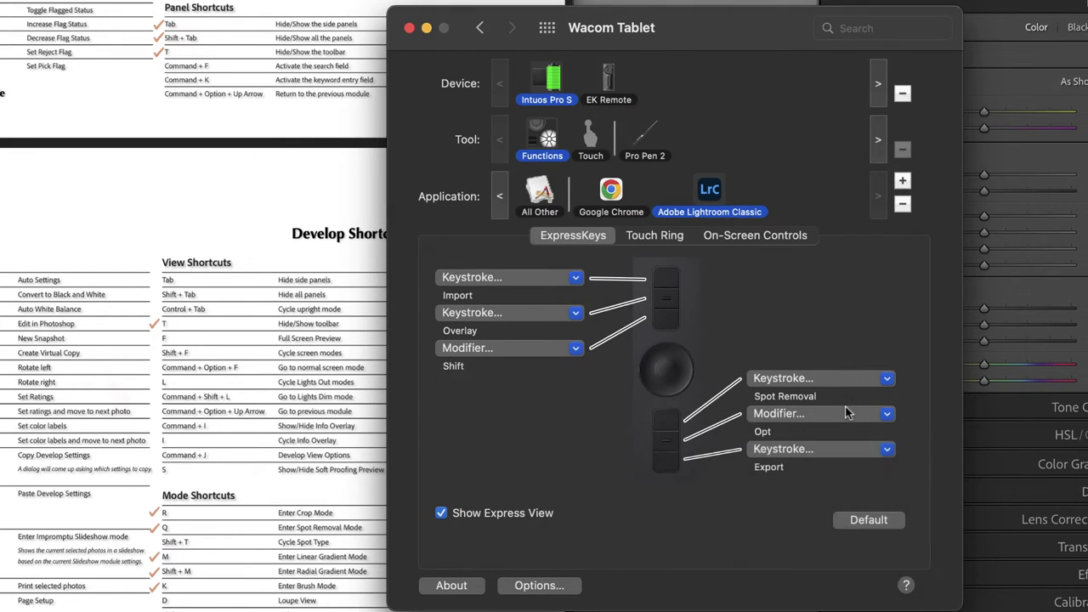
# Set the Opt ExpressKey to a K keystroke named Adj Brush.
pyautogui.click(845, 411)
pyautogui.moveTo(836, 455)
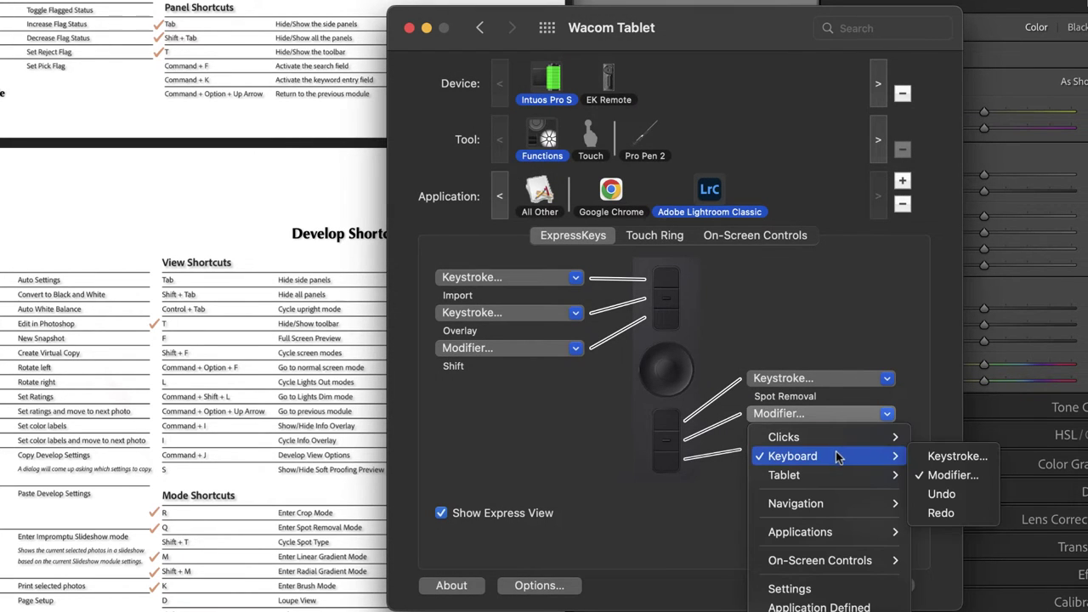
pyautogui.click(981, 461)
pyautogui.press('k')
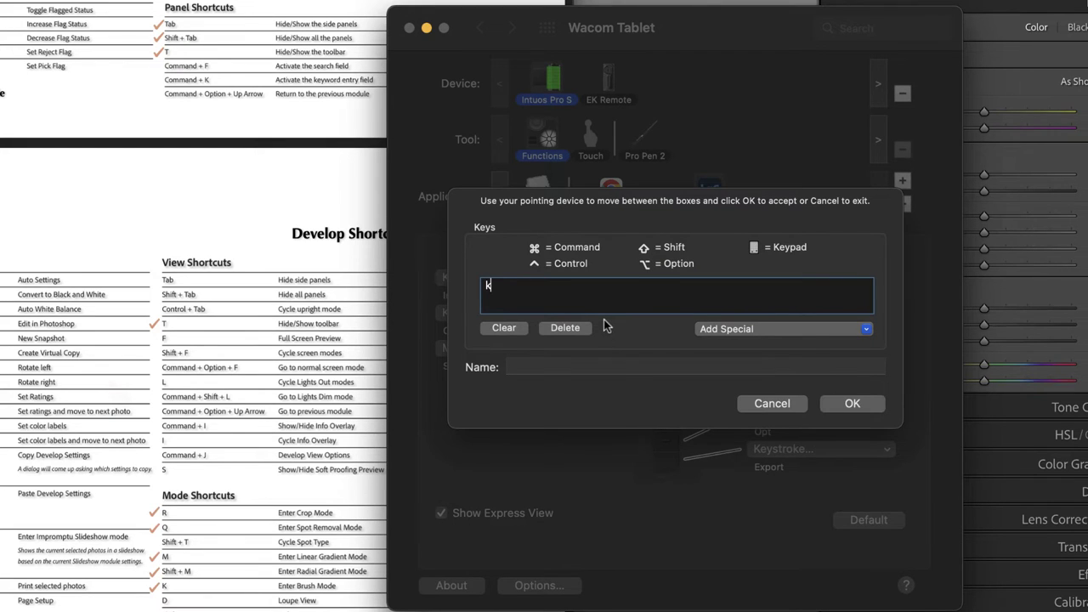
pyautogui.click(561, 369)
pyautogui.write('Adj Brush')
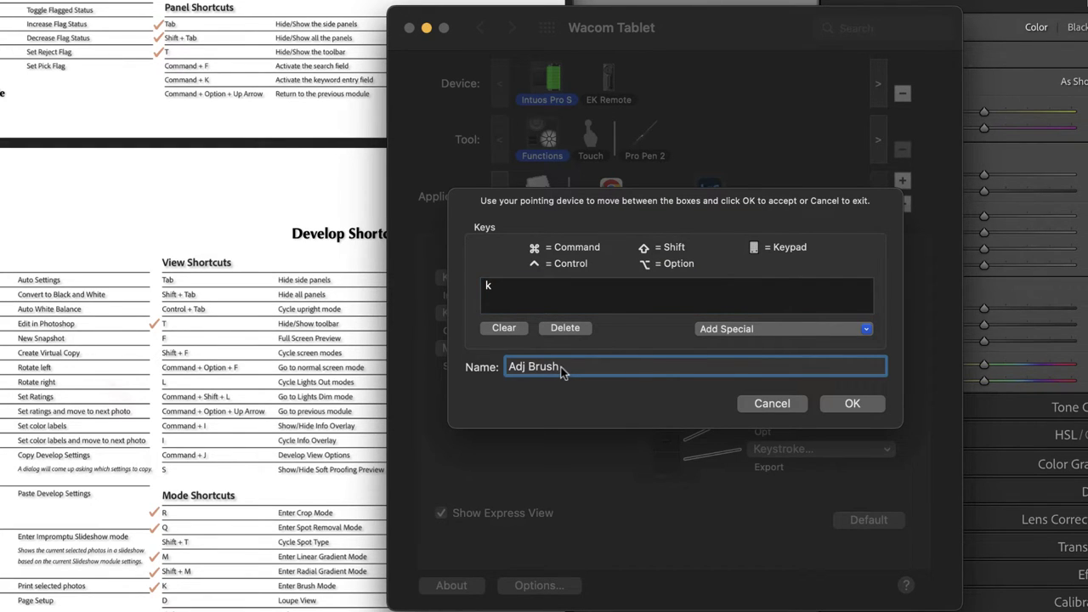
pyautogui.click(852, 405)
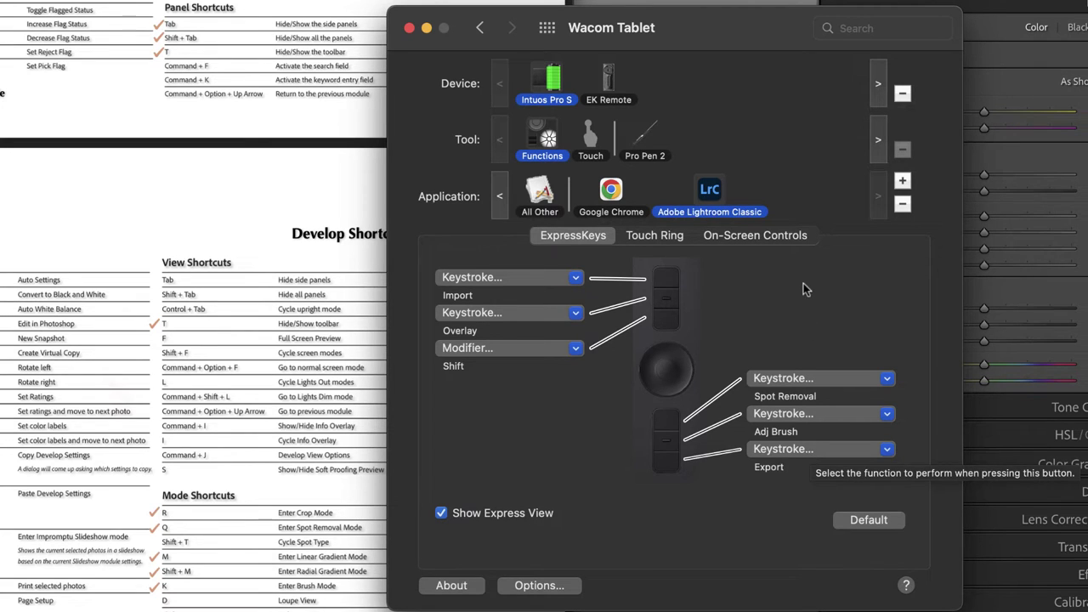
# In the Pro Pen 2 settings, add Adobe Lightroom Classic as its own application entry.
pyautogui.click(644, 141)
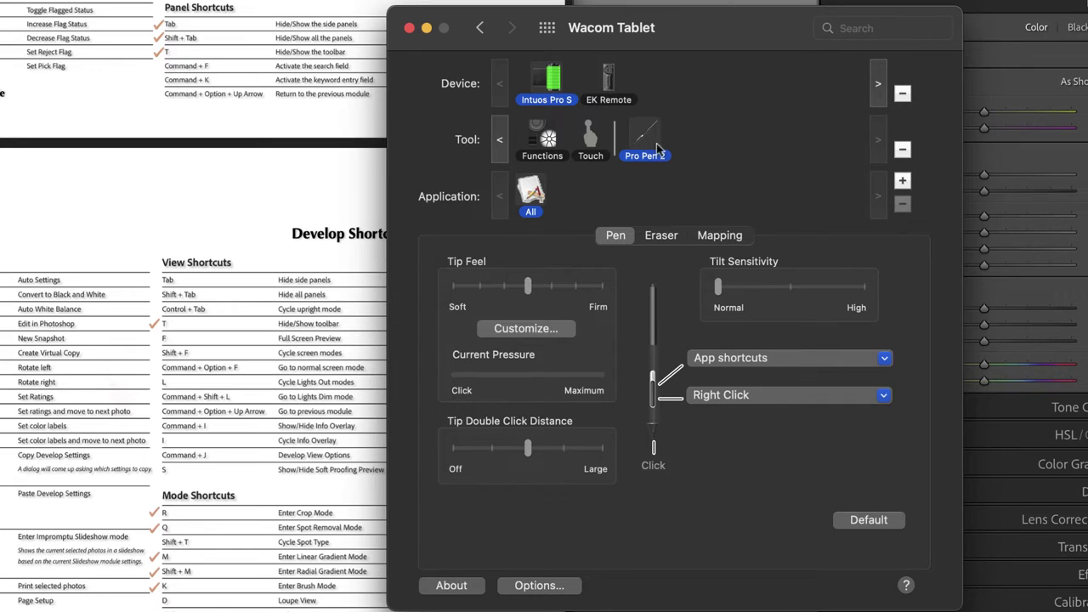
pyautogui.click(901, 184)
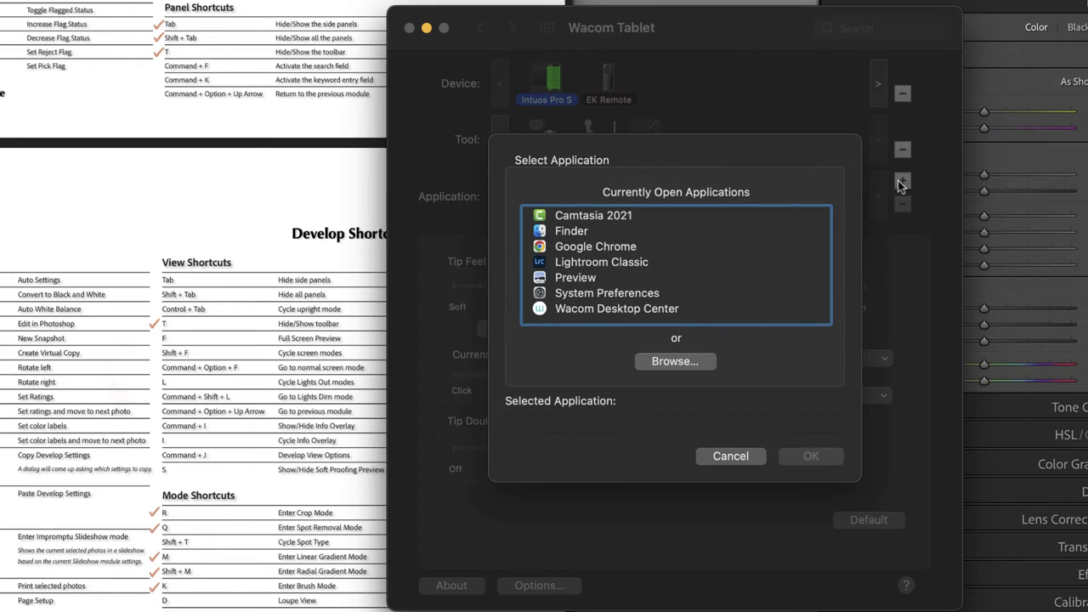
pyautogui.click(643, 263)
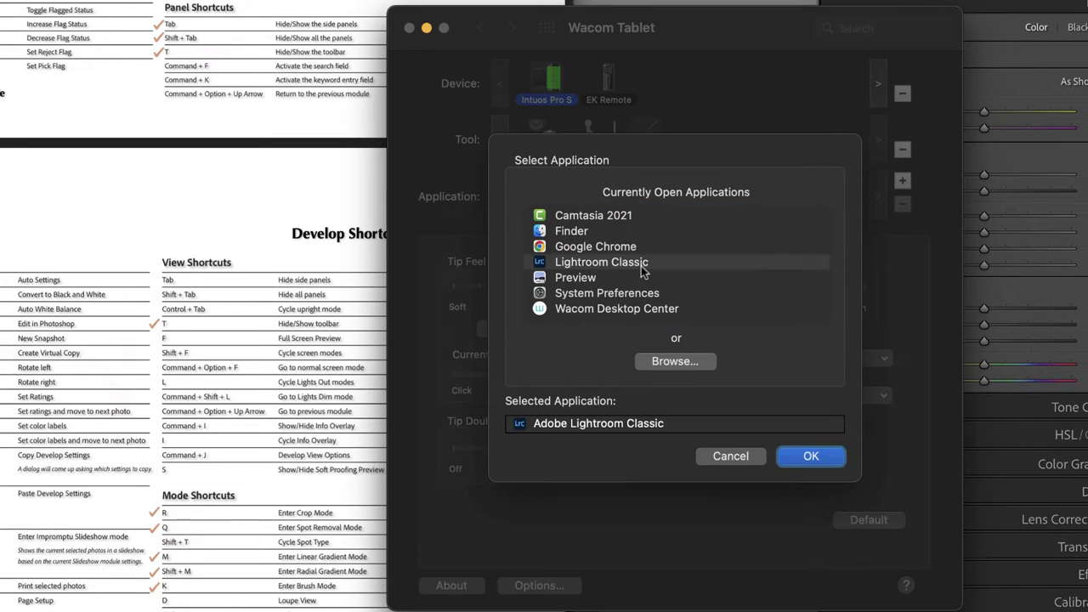
pyautogui.click(803, 458)
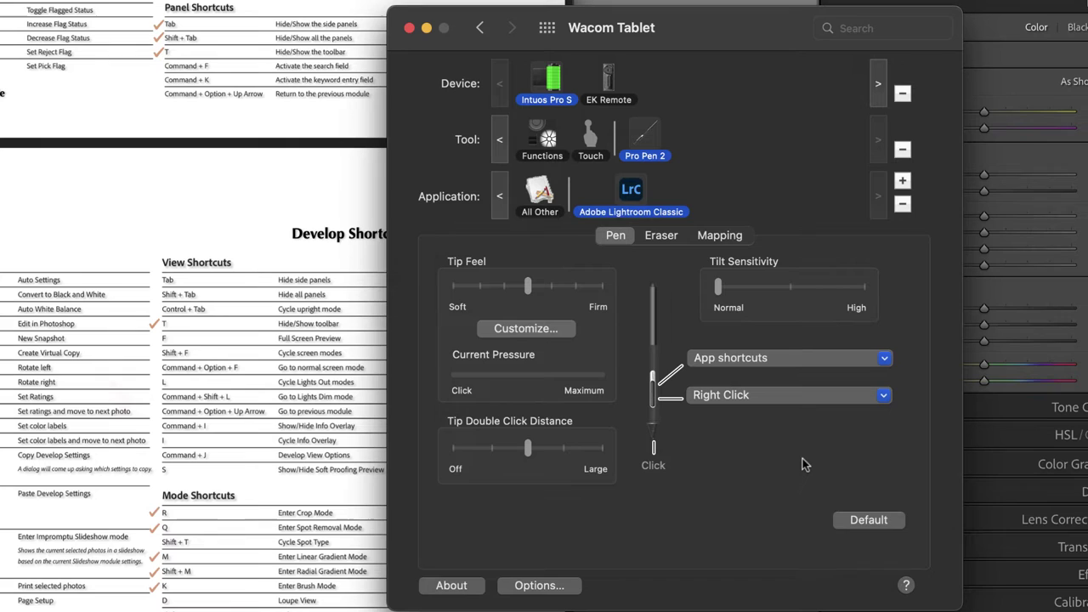
# Map the lower pen button to the x keystroke, named Reject.
pyautogui.click(774, 398)
pyautogui.moveTo(762, 437)
pyautogui.click(915, 442)
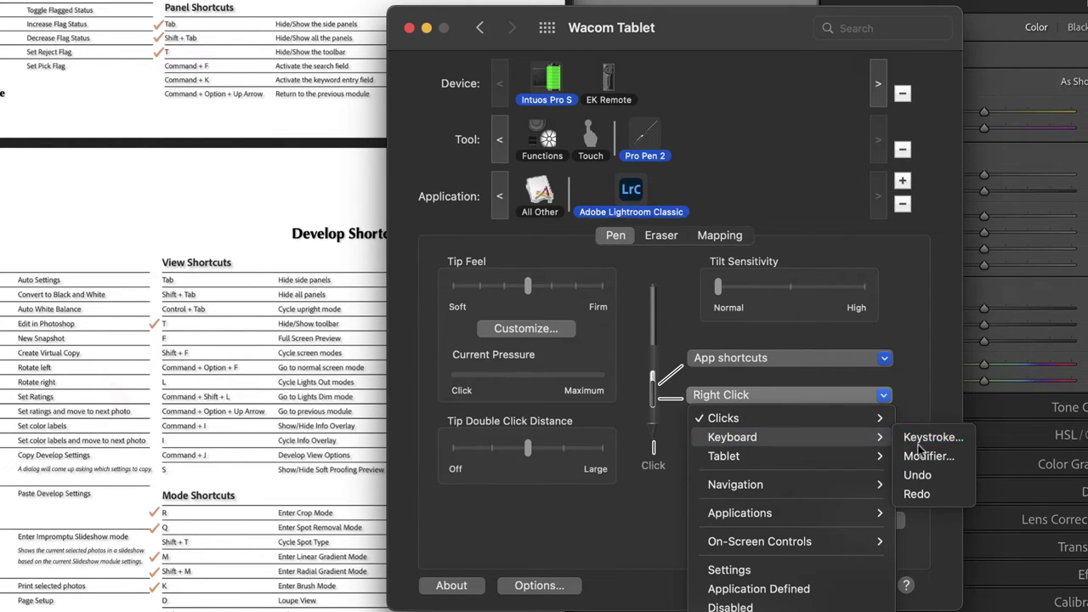
pyautogui.press('x')
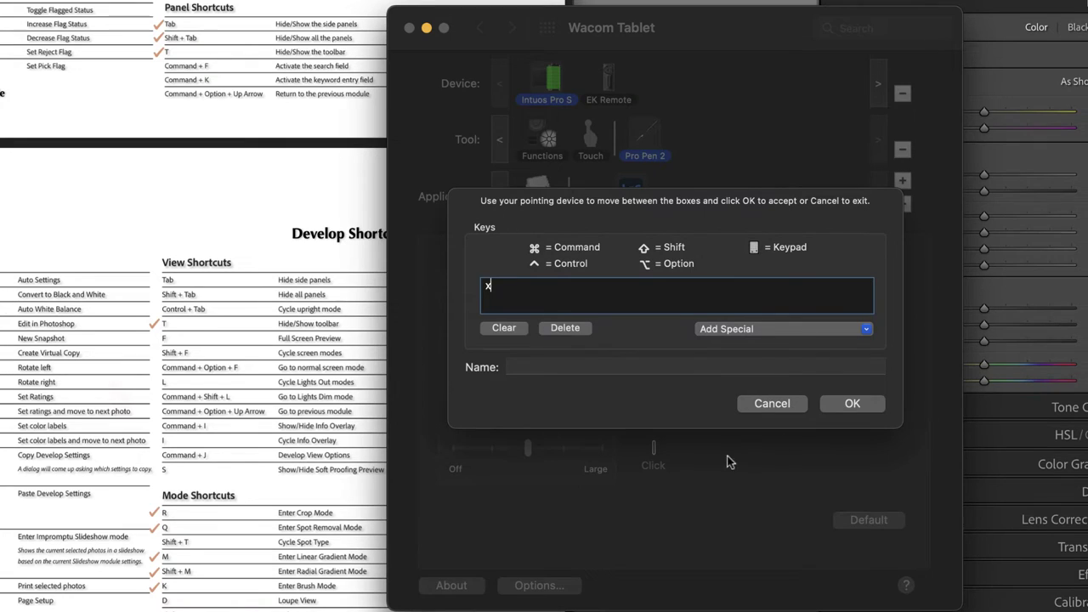
pyautogui.click(711, 366)
pyautogui.write('Reject')
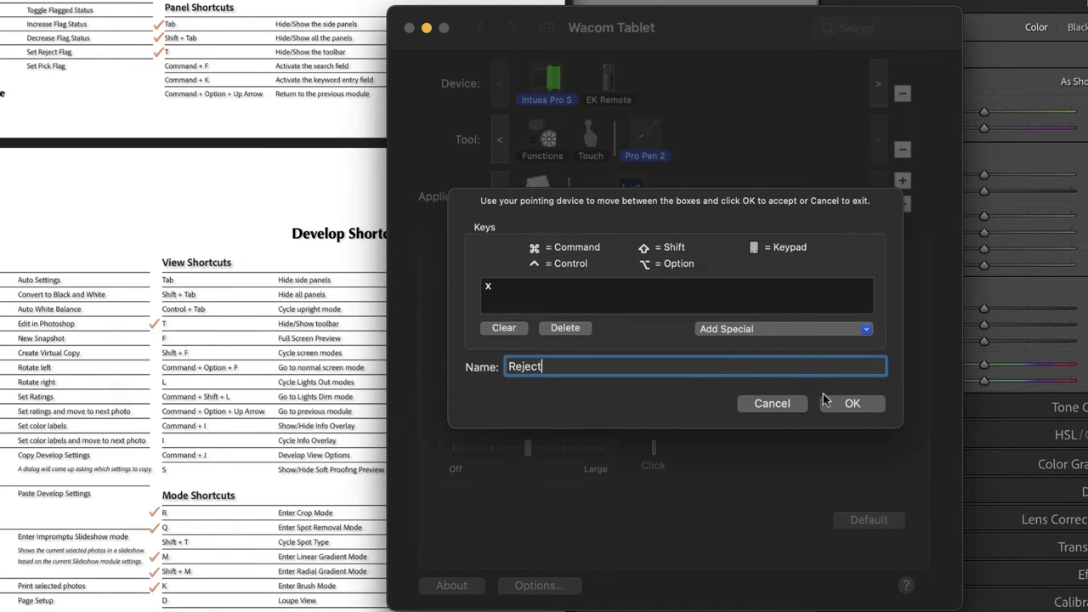
pyautogui.click(850, 406)
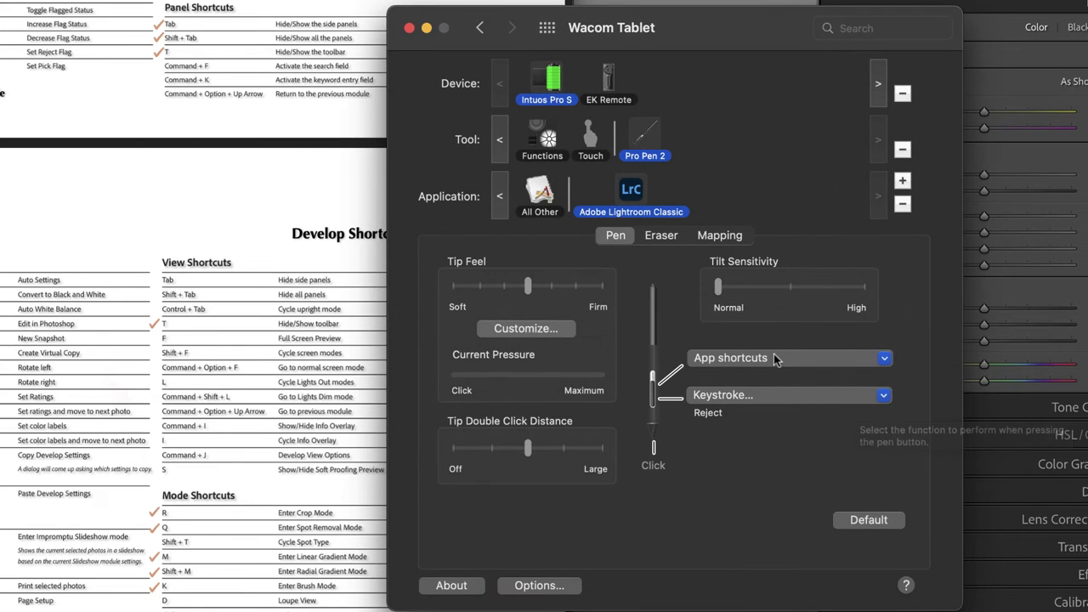
# Map the upper pen button to the d keystroke, named Develop.
pyautogui.click(774, 358)
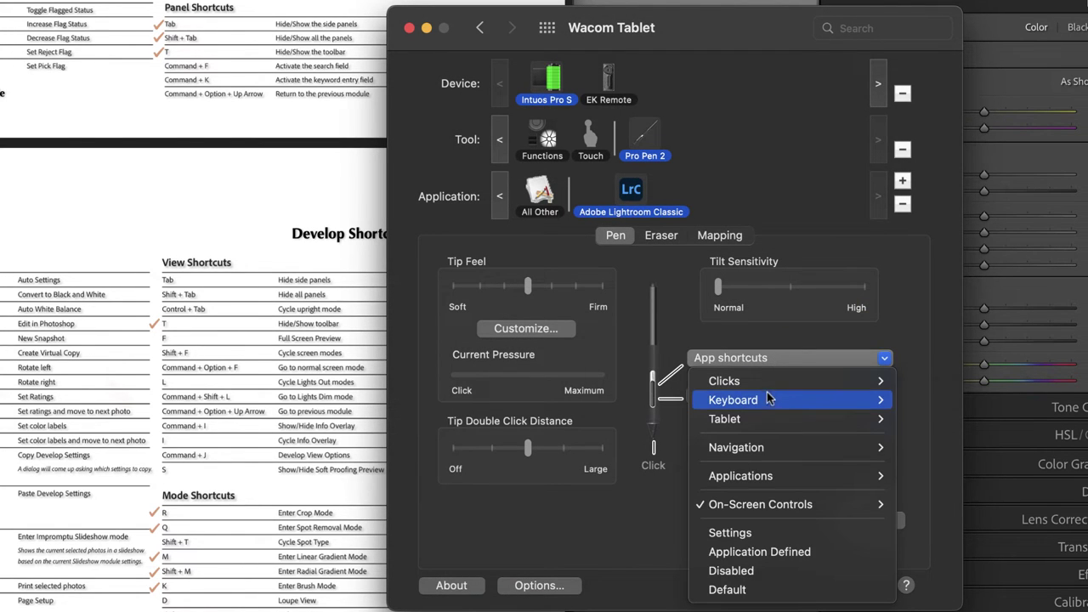
pyautogui.moveTo(799, 399)
pyautogui.click(956, 404)
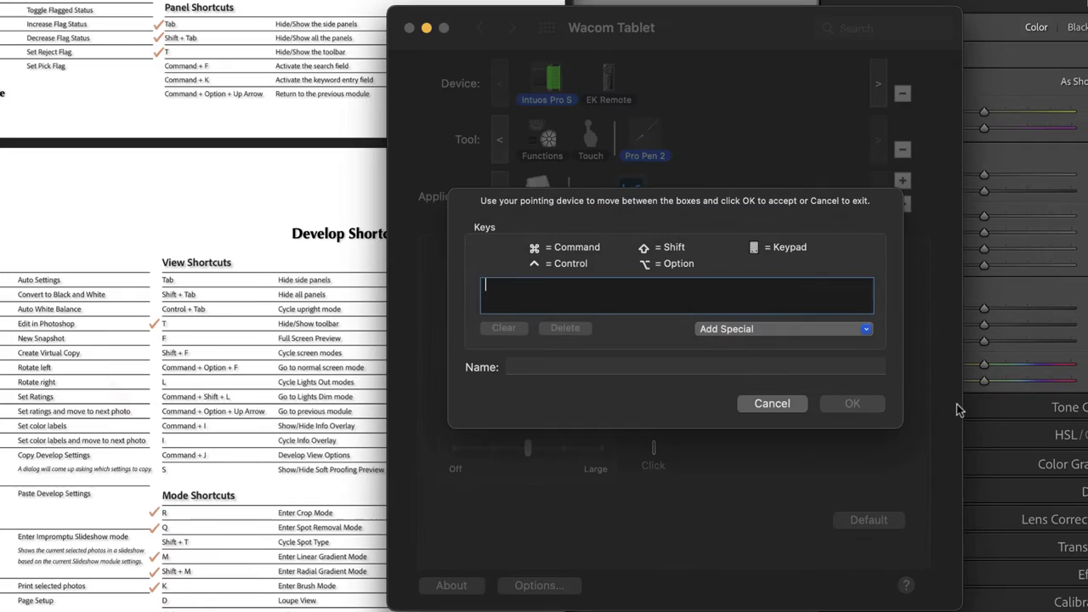
pyautogui.write('d')
pyautogui.click(704, 367)
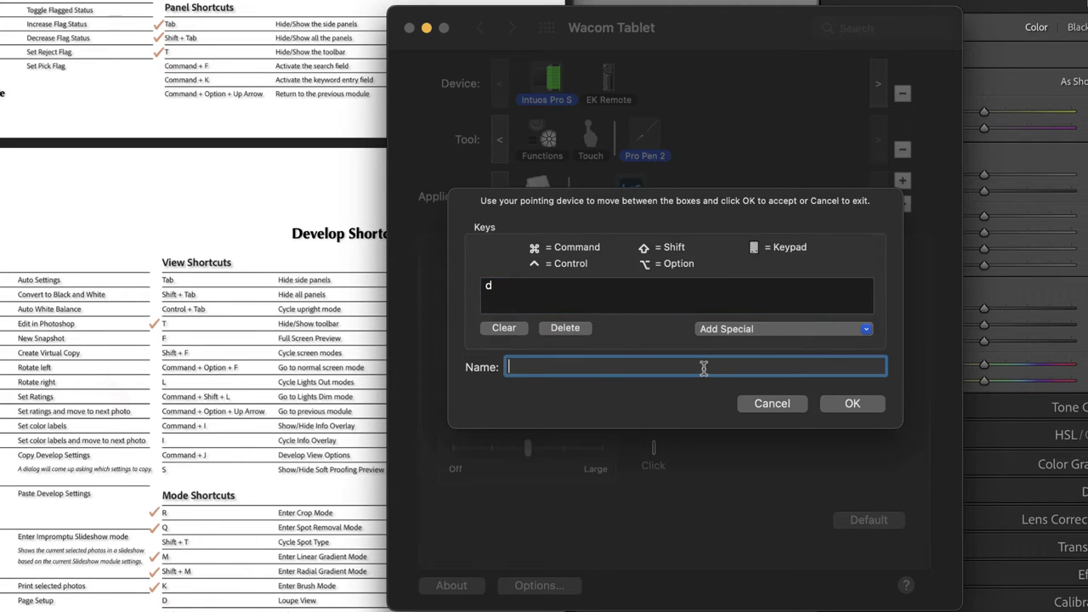
pyautogui.write('Develop')
pyautogui.click(859, 403)
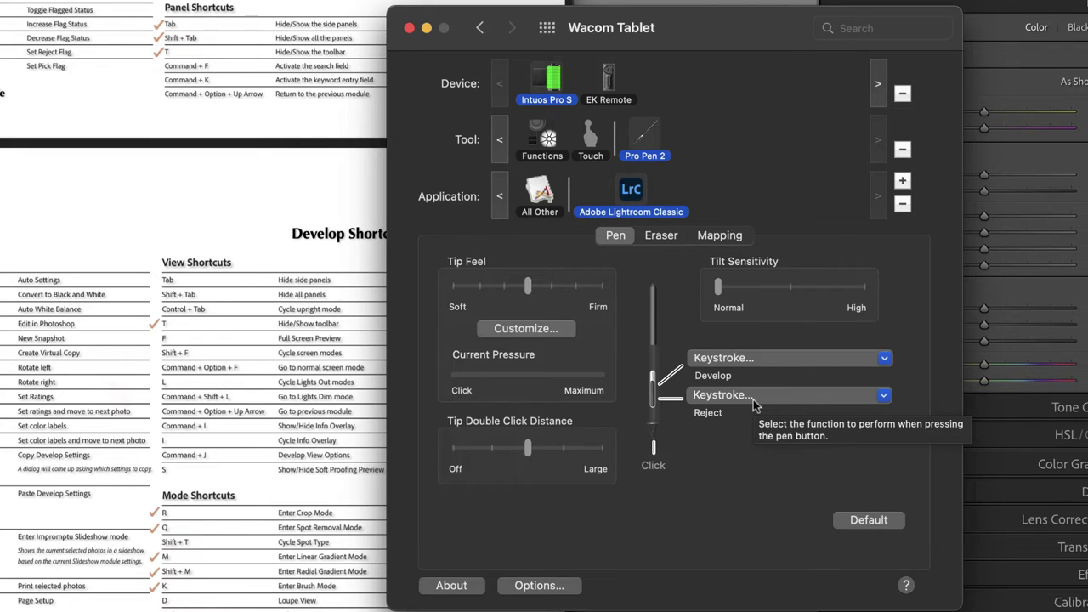
# Assign the pen's eraser end the \ keystroke, named Before/After, replacing Google Chrome.
pyautogui.click(667, 235)
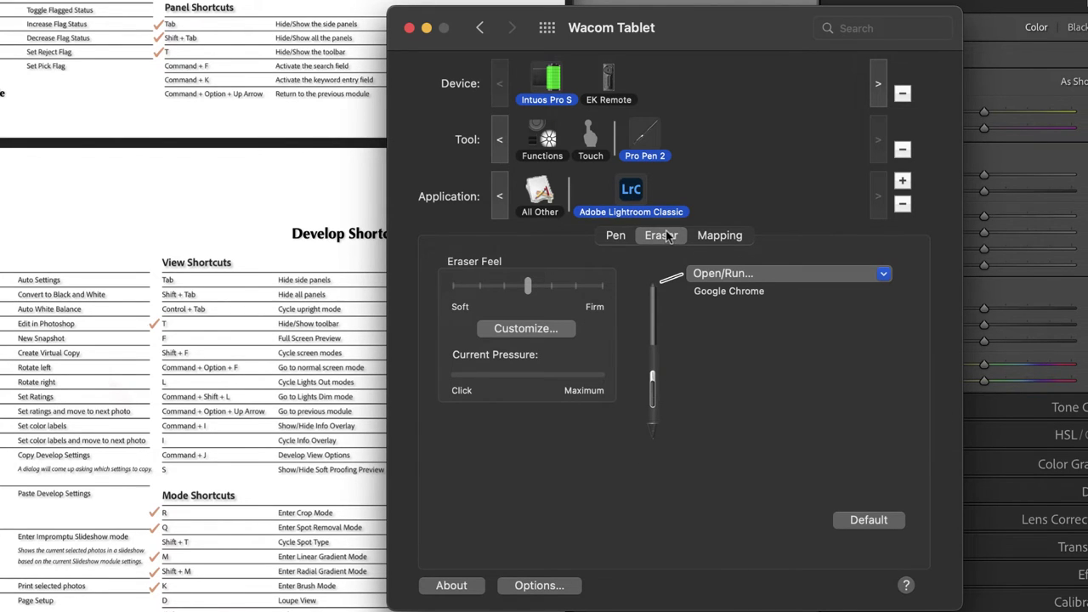
pyautogui.click(736, 277)
pyautogui.moveTo(739, 315)
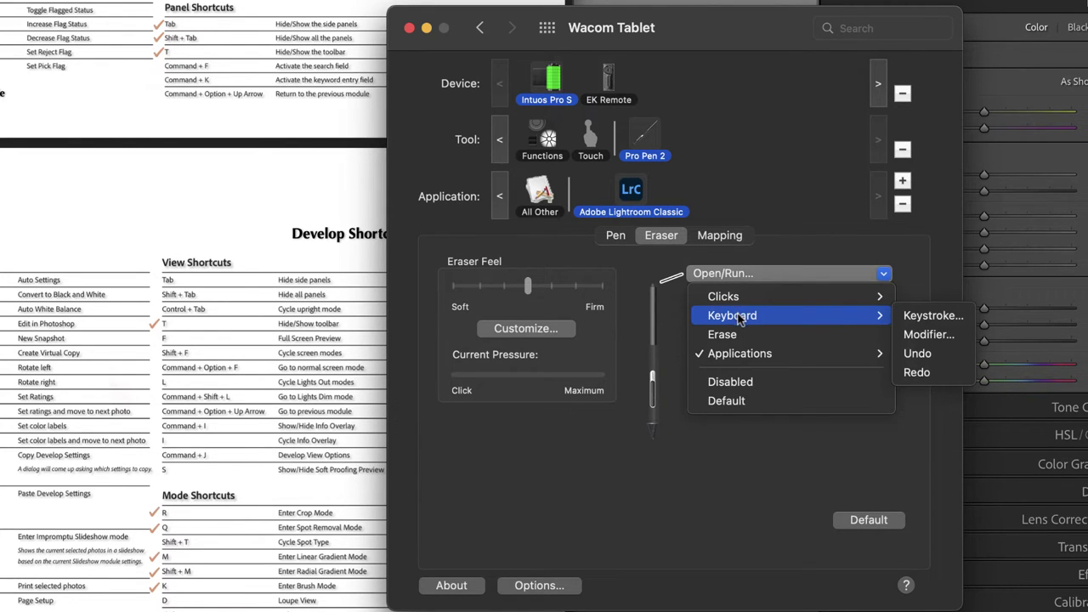
pyautogui.click(934, 315)
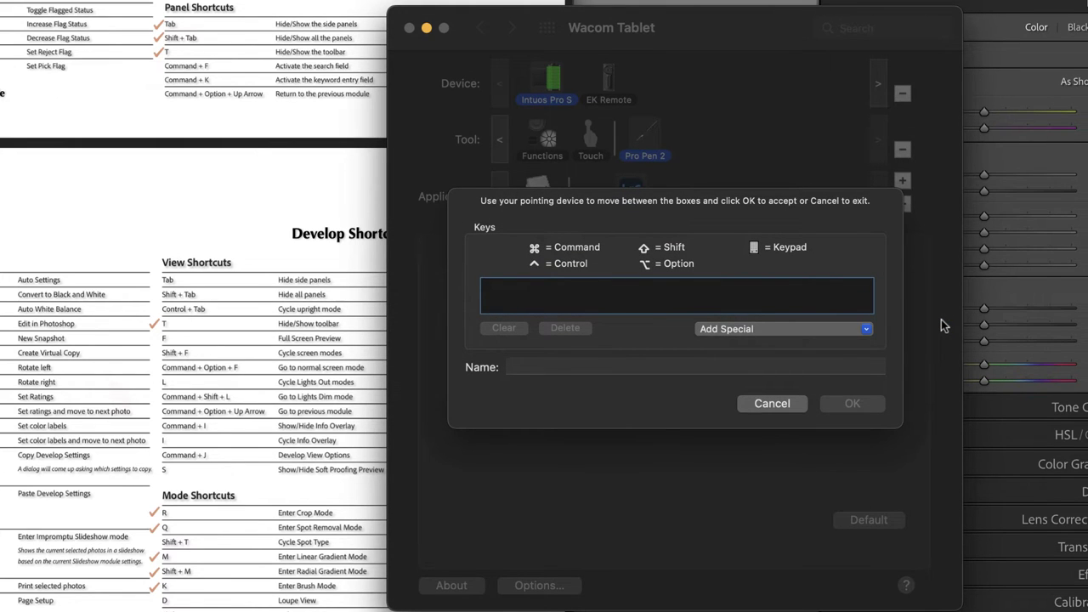
pyautogui.press('\\')
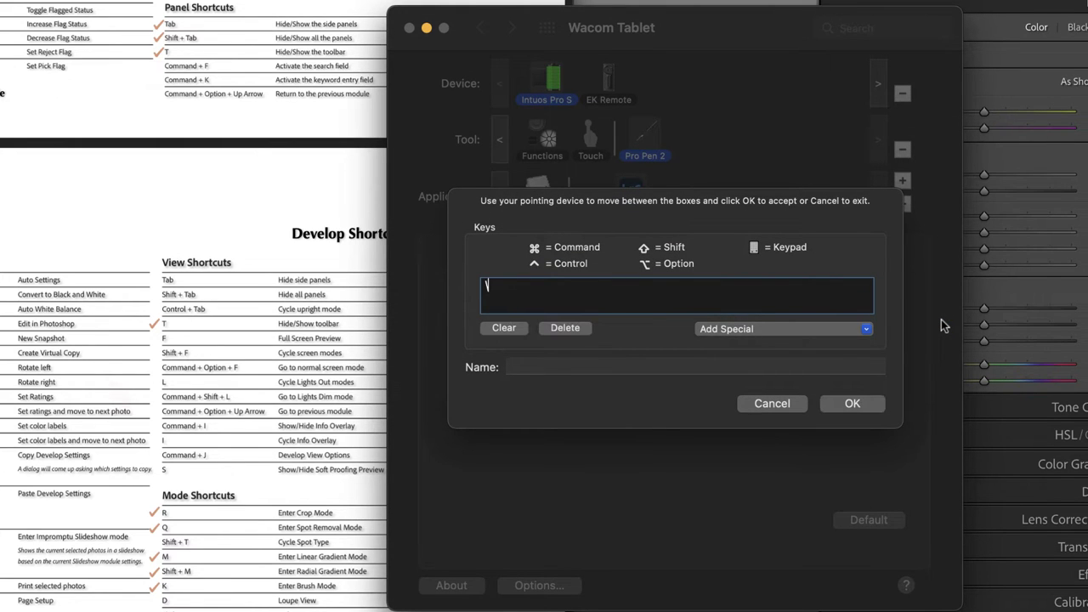
pyautogui.click(751, 366)
pyautogui.write('Before/After')
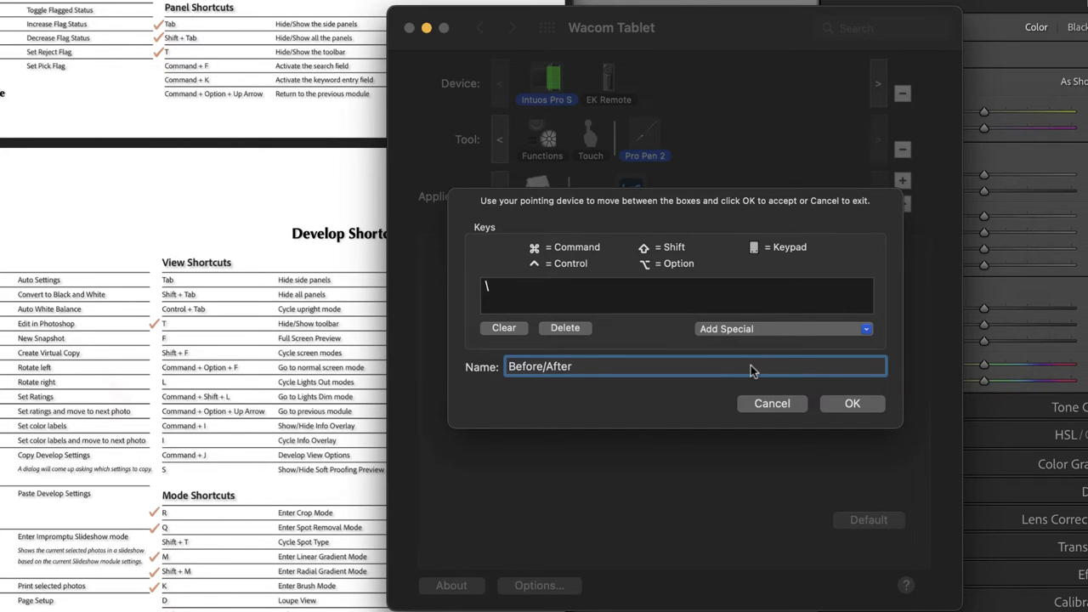
pyautogui.click(860, 407)
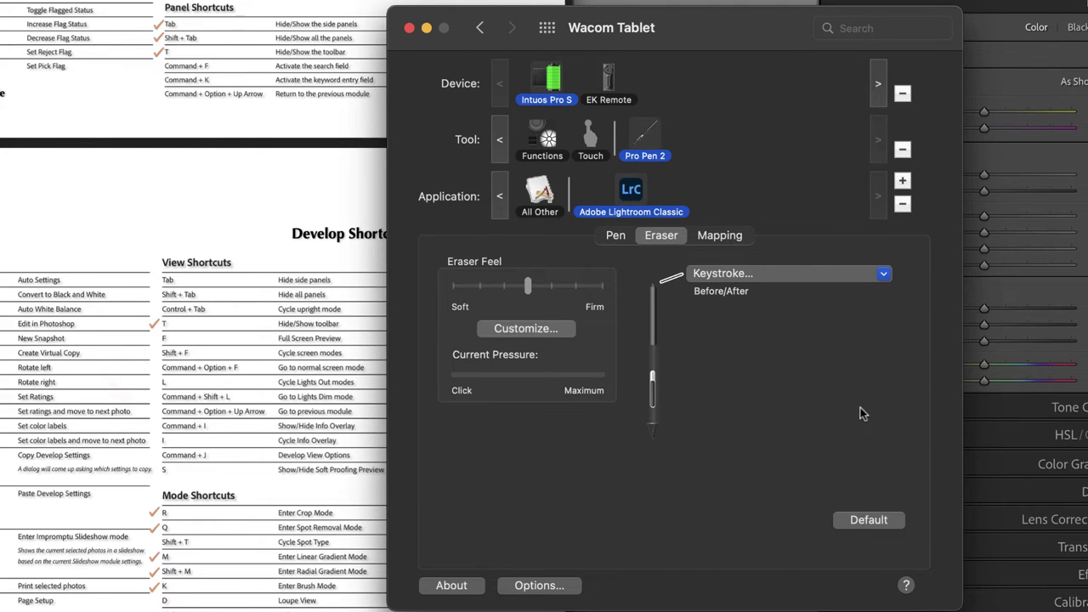
# Review the touch ring functions and leave the ring on Auto Scroll/Zoom.
pyautogui.click(526, 156)
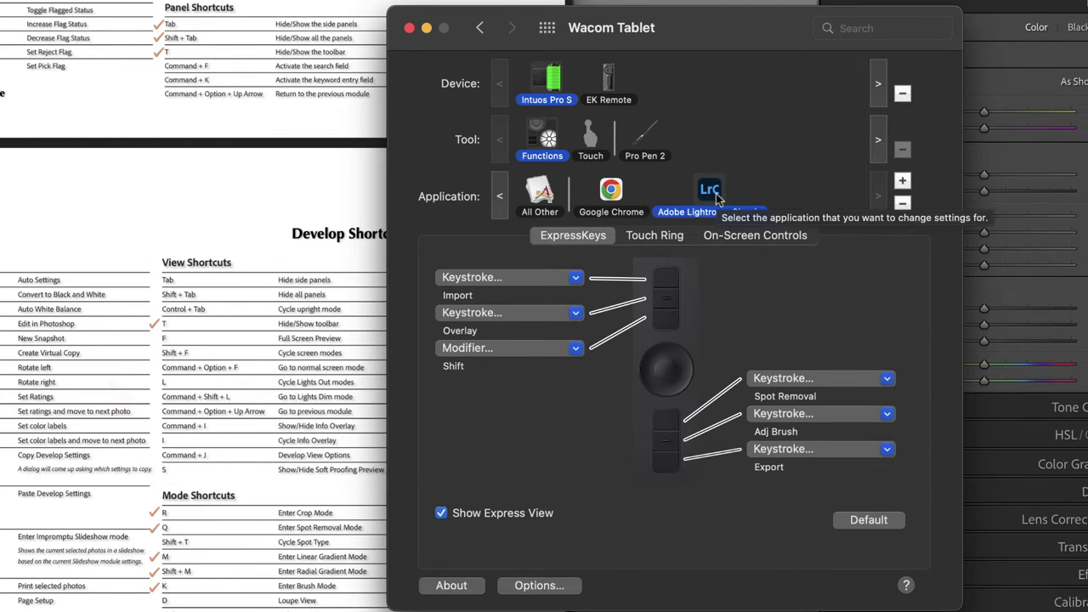
pyautogui.click(666, 238)
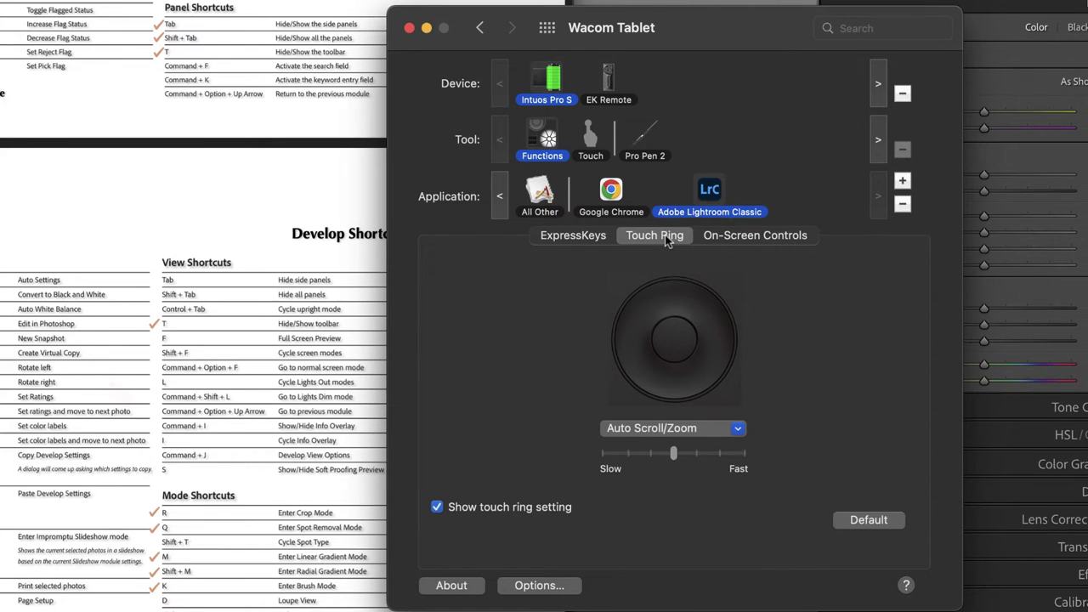
pyautogui.click(643, 427)
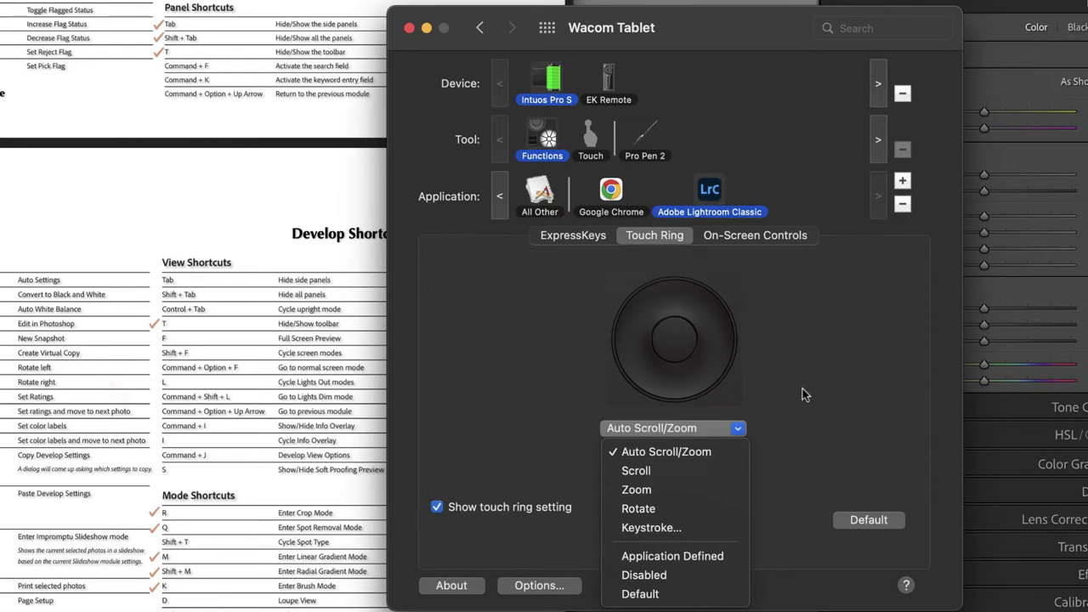
pyautogui.press('Escape')
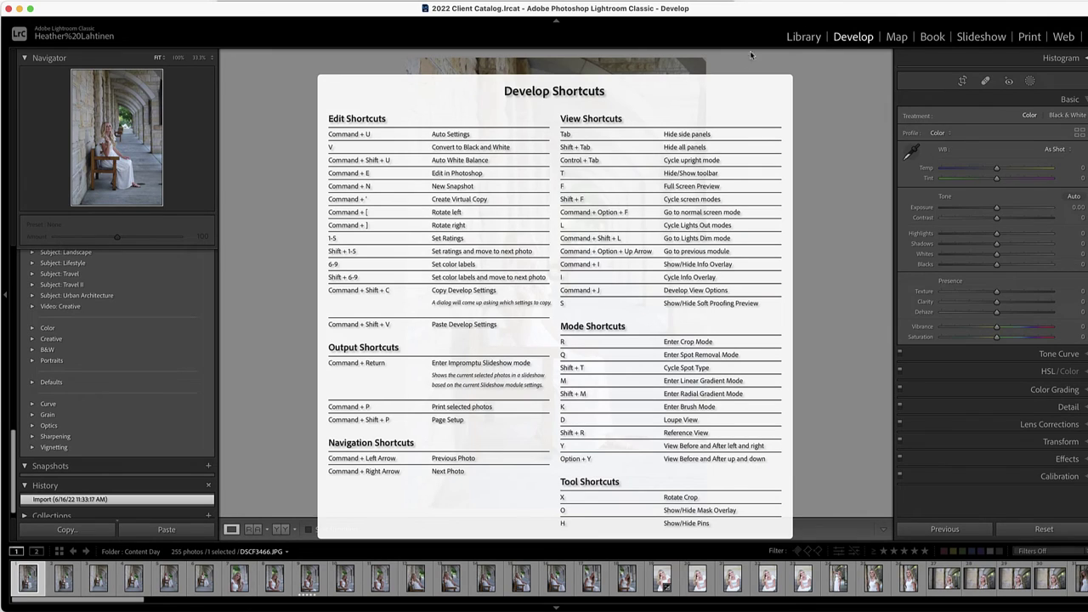
# Go to Library, hide the Develop Shortcuts sheet, and show DSCF3466 in Loupe view.
pyautogui.click(802, 36)
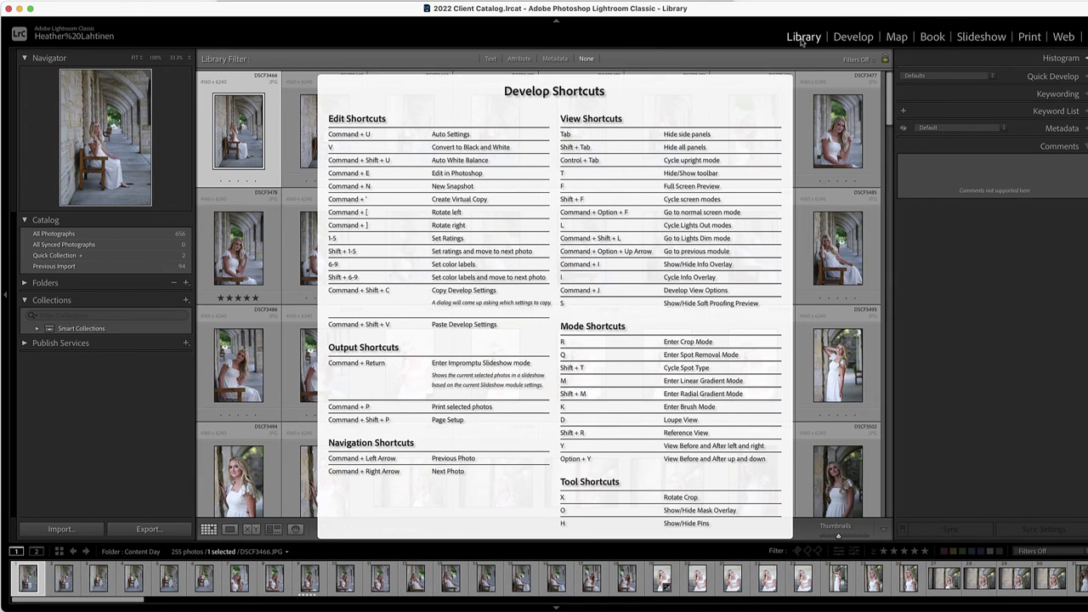
pyautogui.click(708, 84)
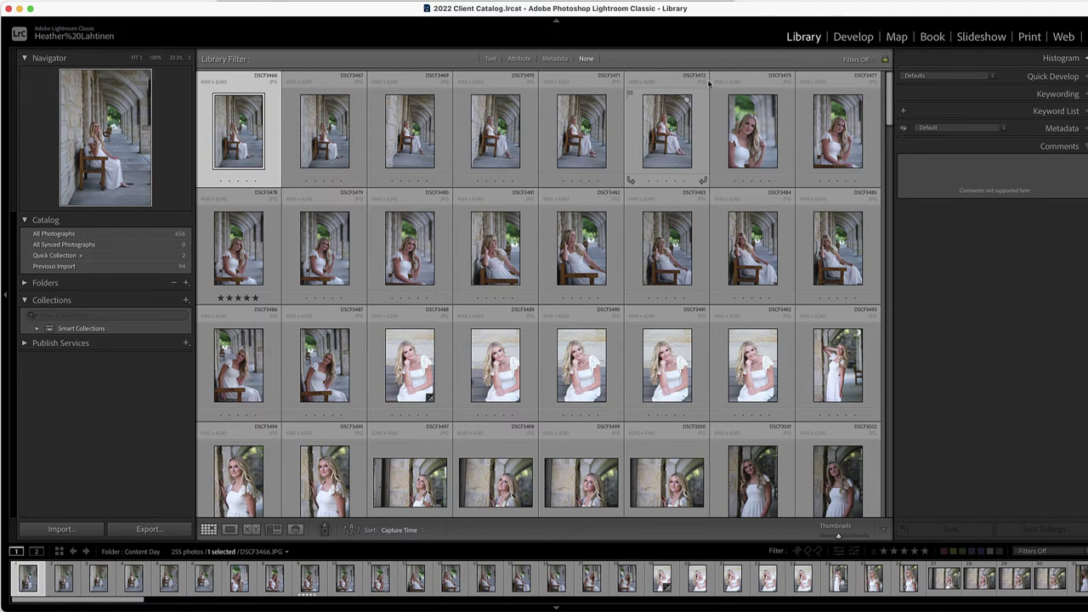
pyautogui.press('e')
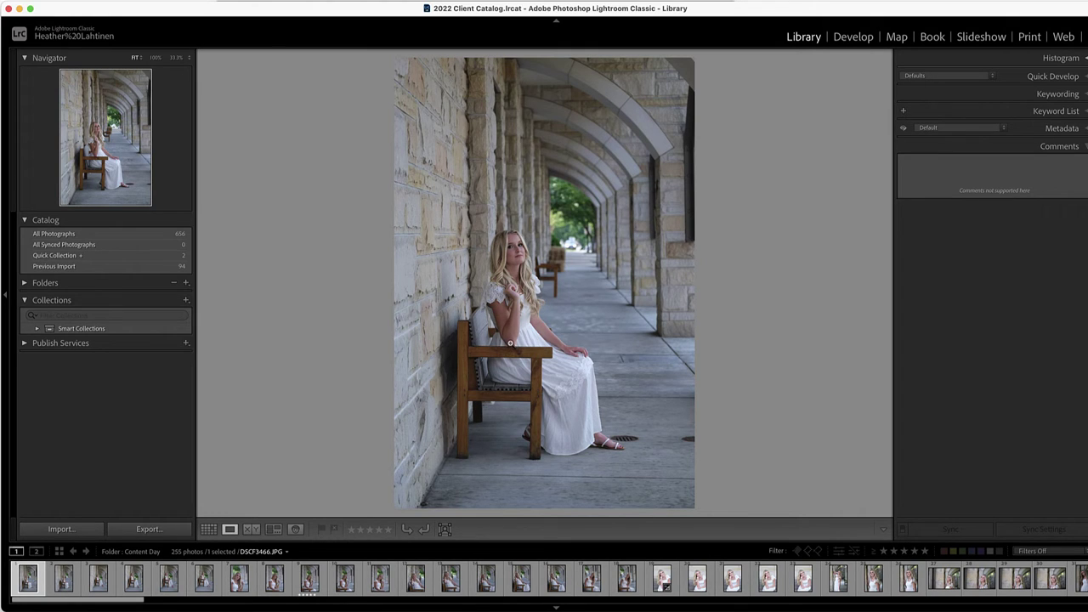
# Reject several photos with X and filter rejected photos out of view.
pyautogui.press('x')
pyautogui.click(808, 552)
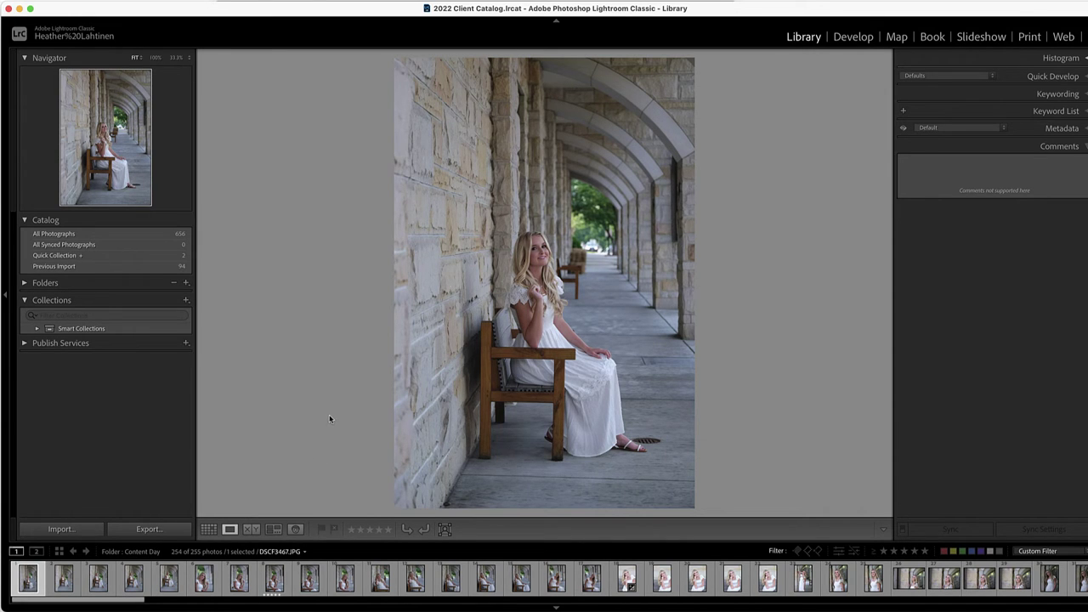
pyautogui.press('x')
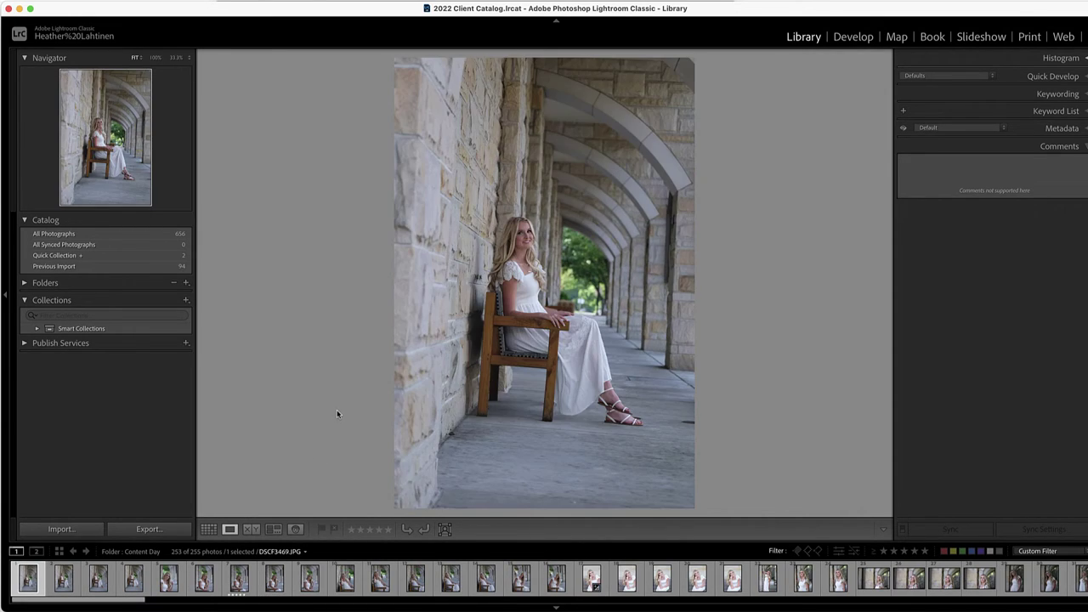
pyautogui.press('x')
pyautogui.press('x')
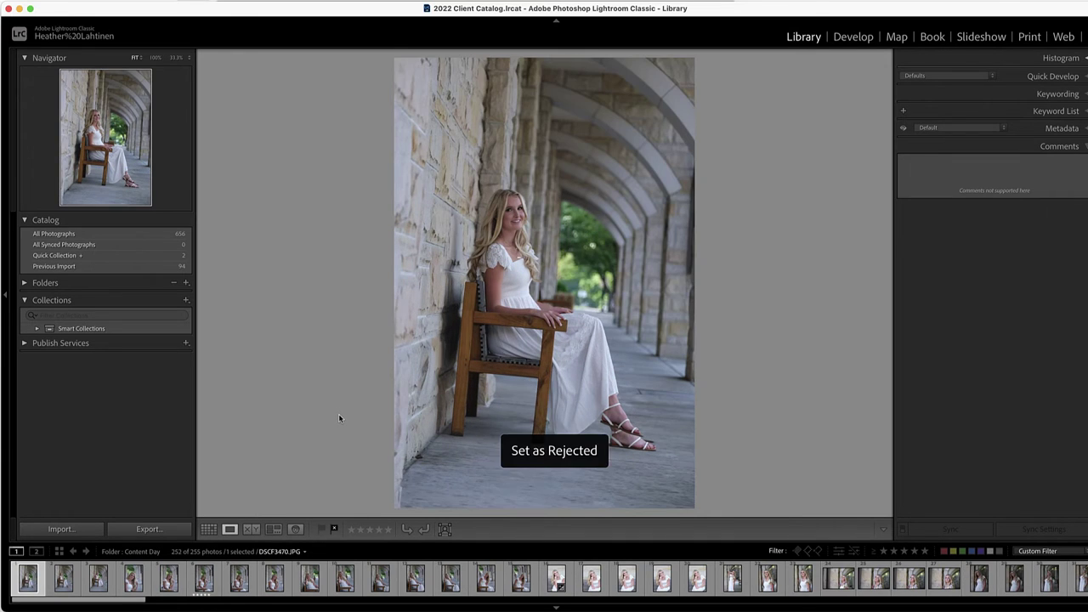
pyautogui.press('x')
pyautogui.press('x')
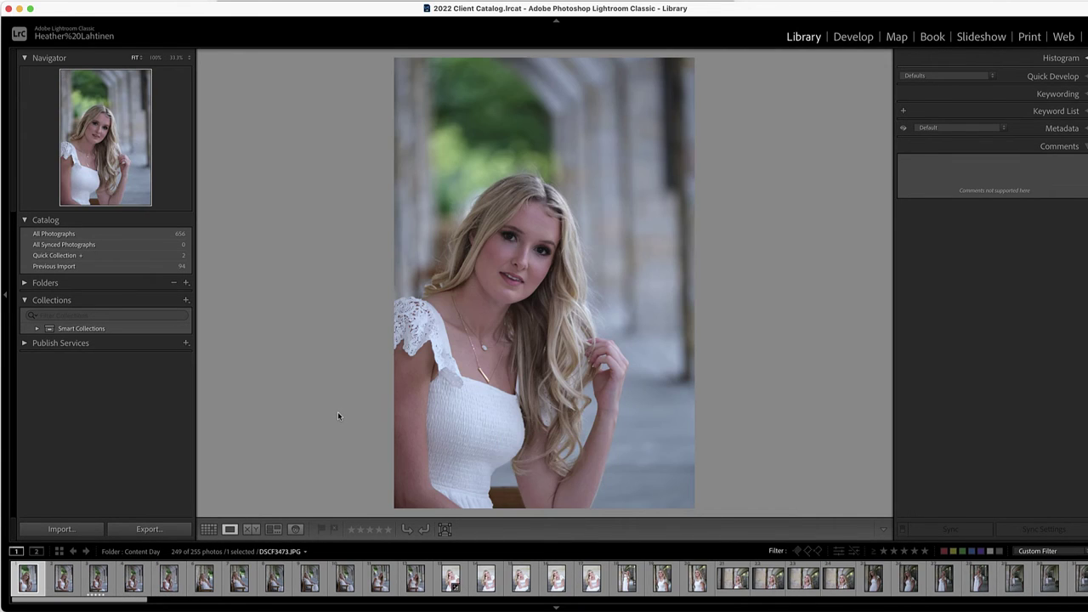
pyautogui.press('x')
# Step forward to DSCF3483 and reject it too.
pyautogui.press('Right')
pyautogui.press('Right')
pyautogui.press('Right')
pyautogui.press('Right')
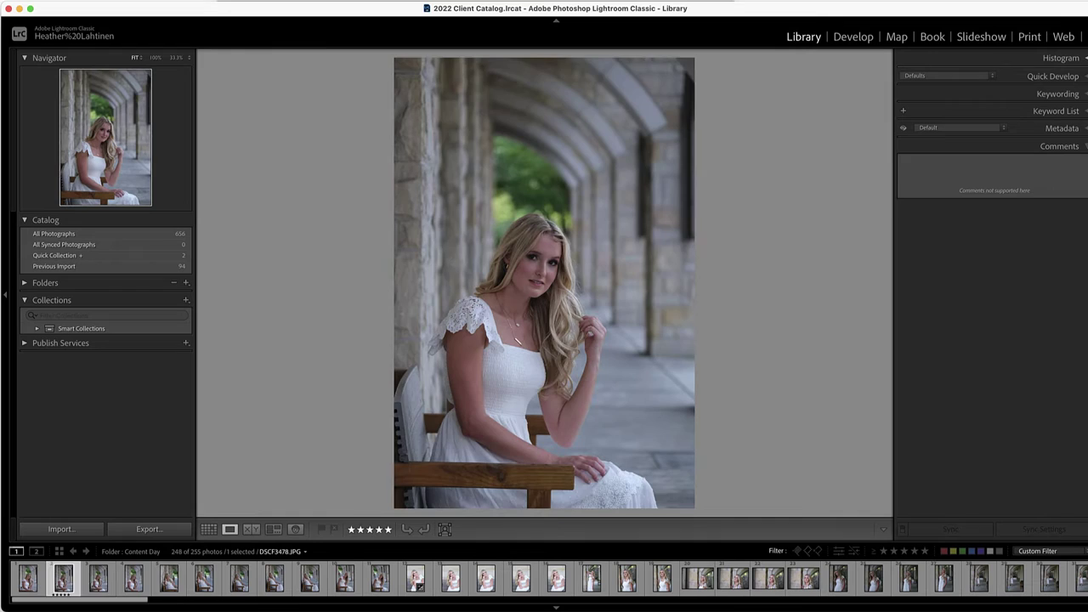
pyautogui.press('Right')
pyautogui.press('Right')
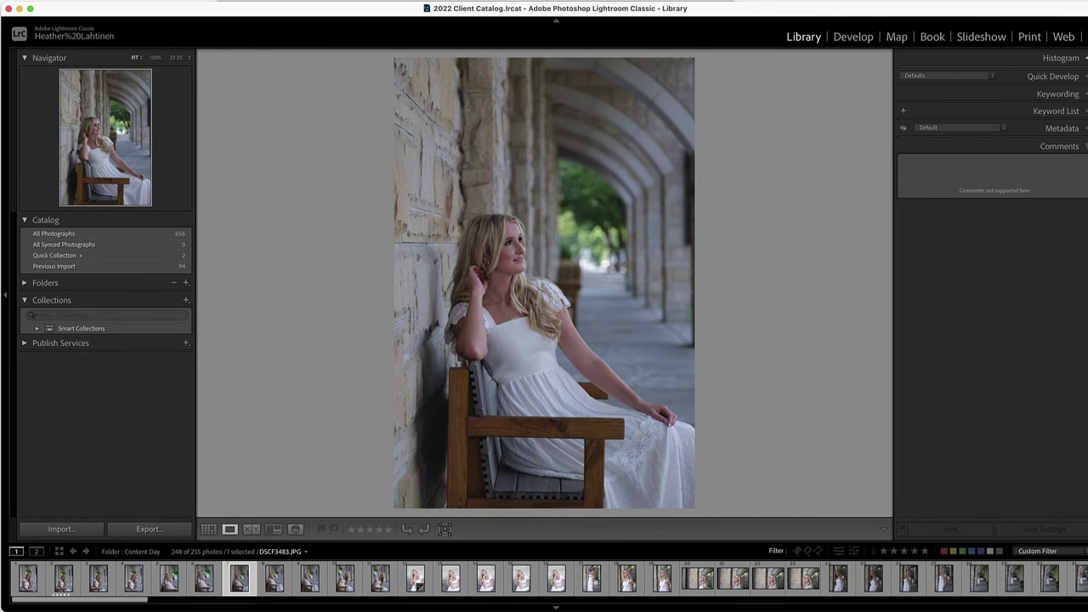
pyautogui.press('x')
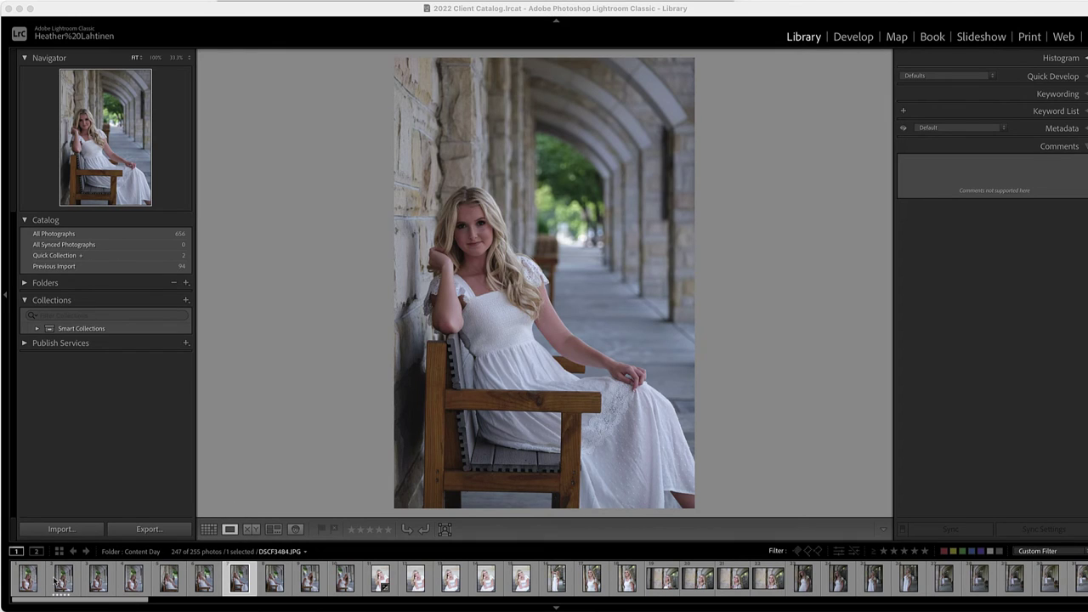
# Show DSCF3478, then test the D, Import and Export shortcuts, cancelling both dialogs.
pyautogui.click(58, 581)
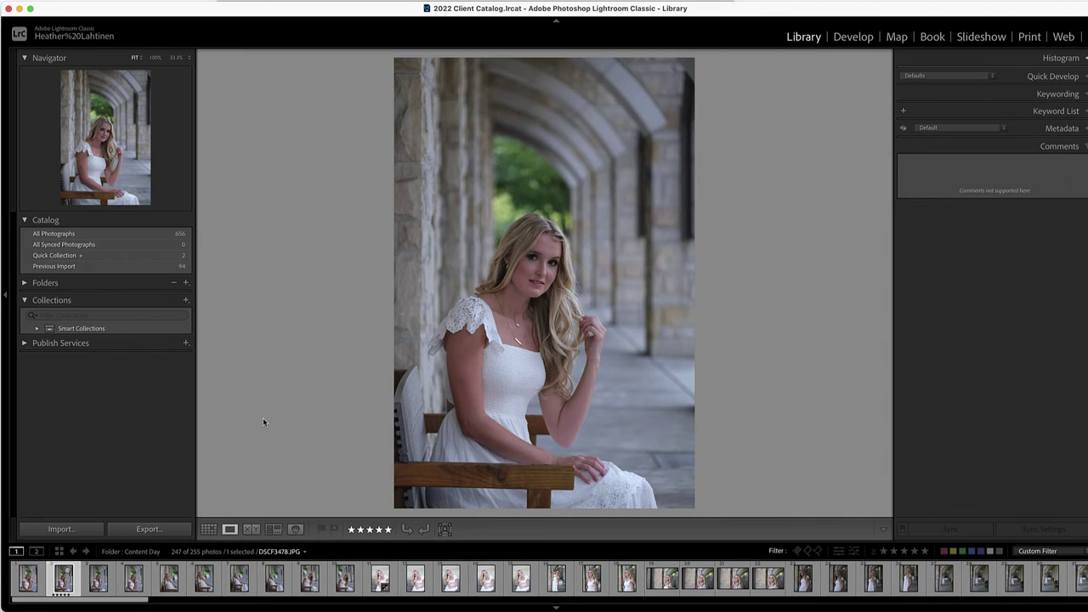
pyautogui.press('d')
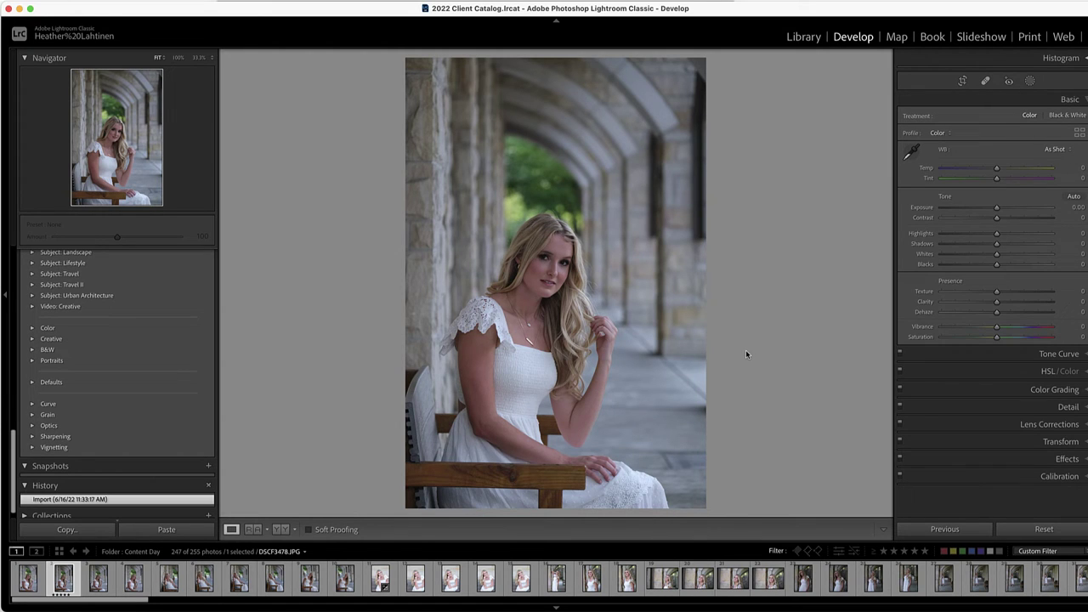
pyautogui.press('super+shift+i')
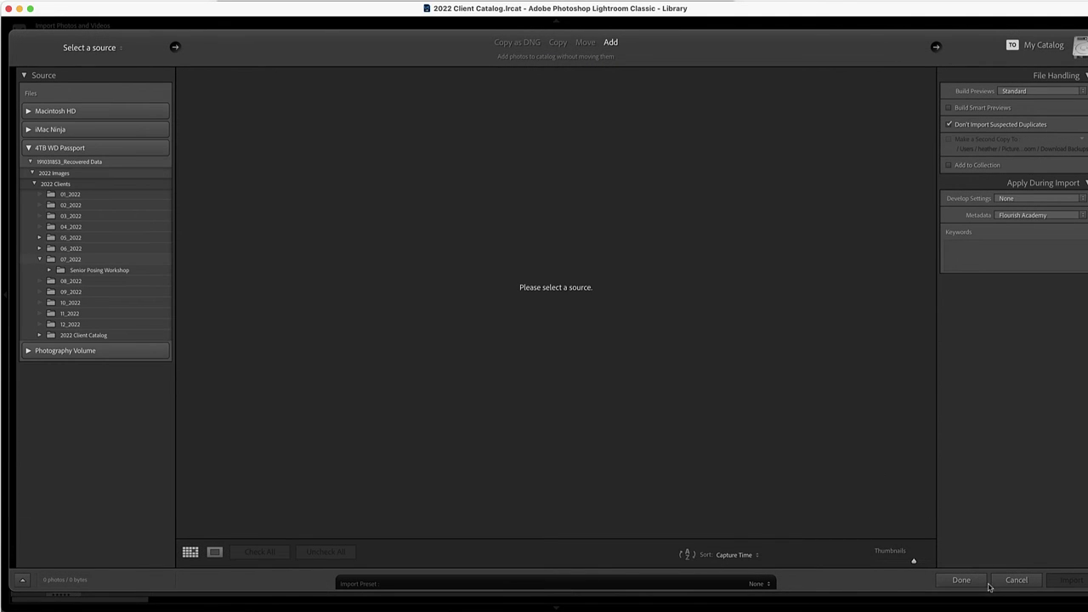
pyautogui.click(1017, 582)
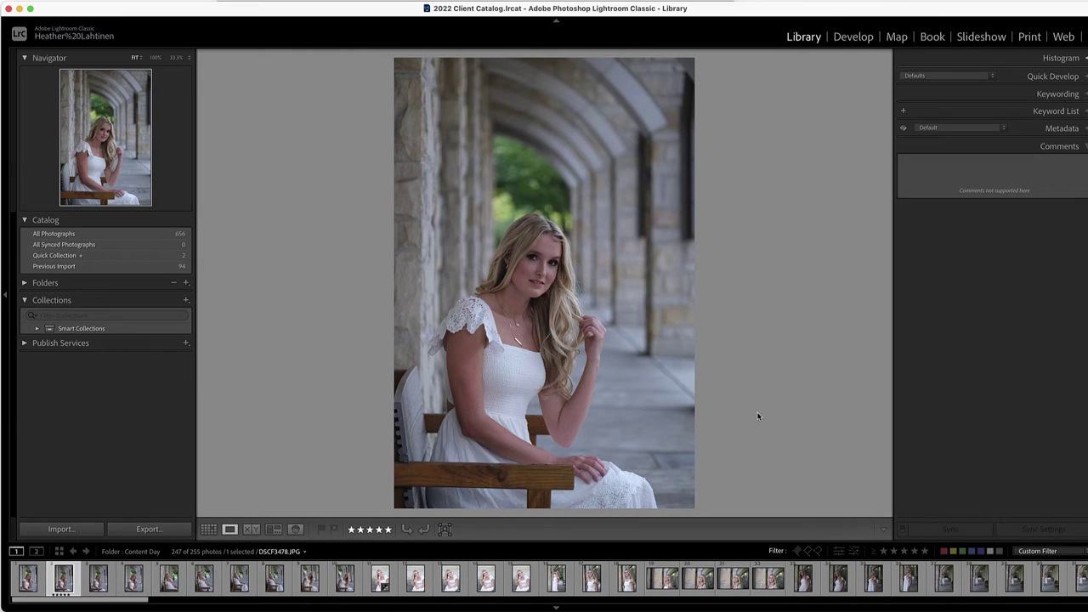
pyautogui.press('super+alt+shift+e')
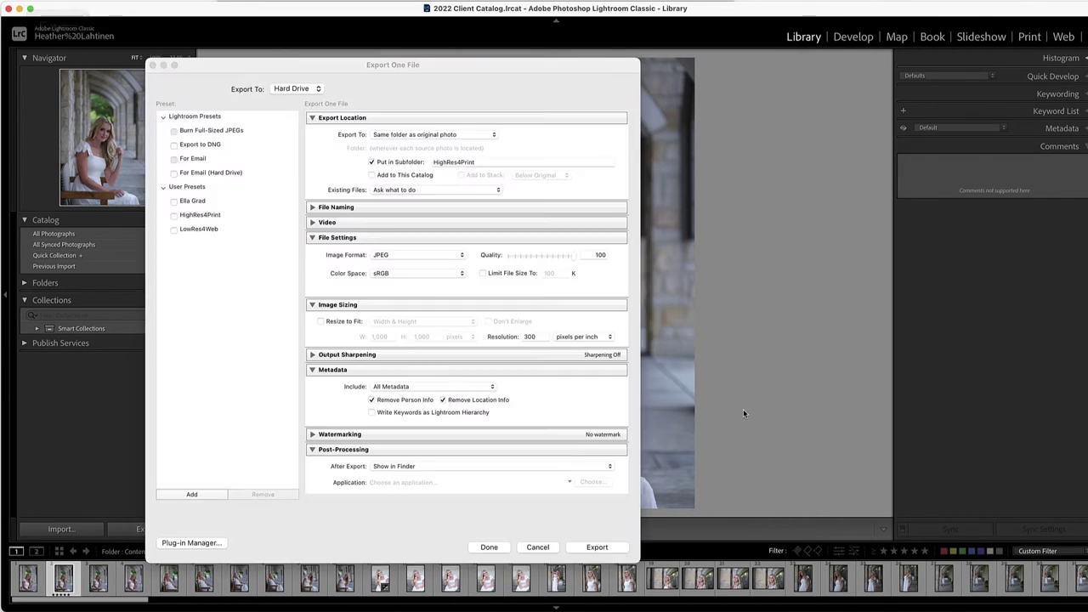
pyautogui.click(527, 548)
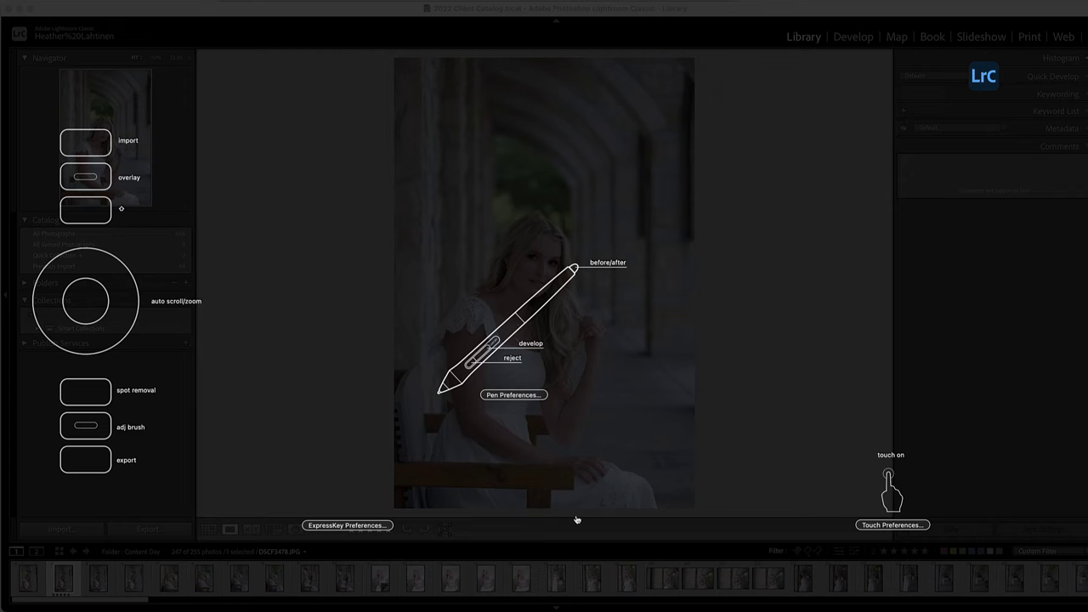
# Dismiss the tablet button map and open the Adjustment Brush with K on DSCF3478.
pyautogui.click(327, 389)
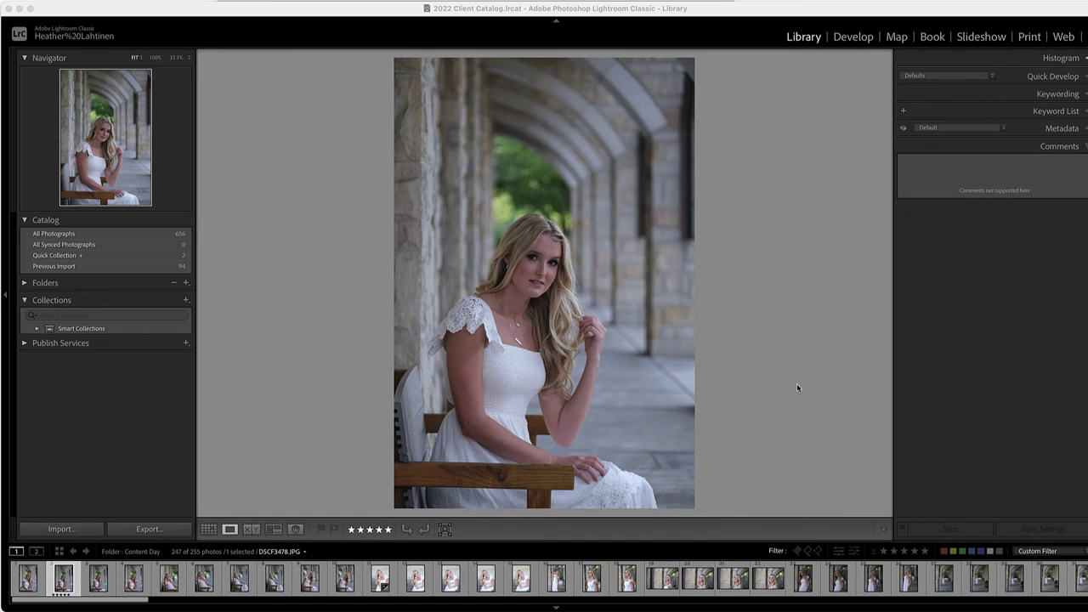
pyautogui.press('k')
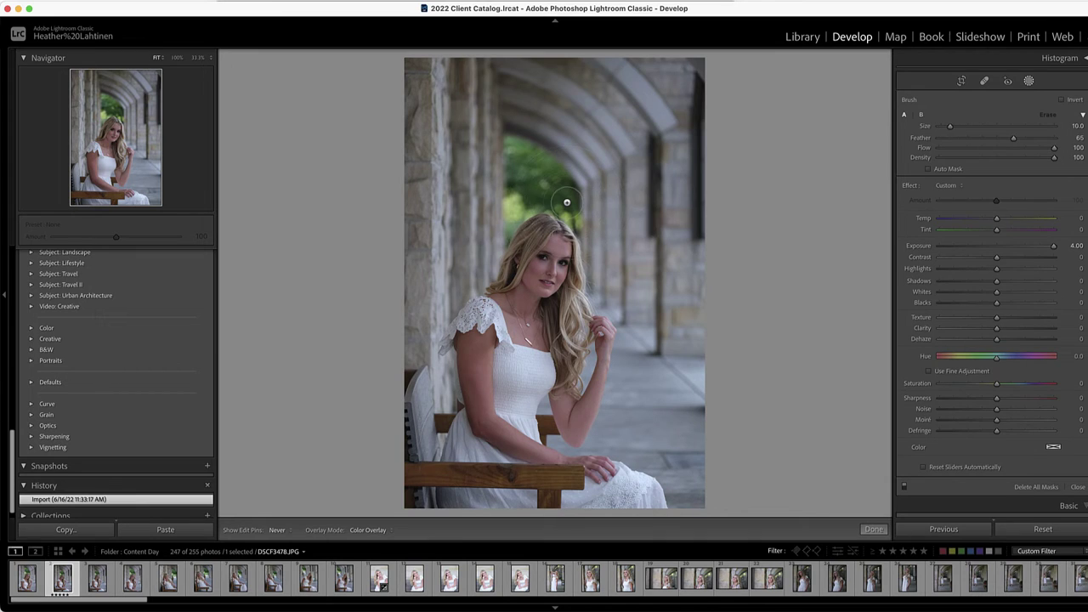
# Use the touch ring to set brush size 23.0 and, with Shift, feather 85.
pyautogui.scroll(4, 566, 202)
pyautogui.scroll(-3, 566, 202)
pyautogui.scroll(-6, 567, 202)
pyautogui.scroll(4, 566, 202)
pyautogui.keyDown('shift'); pyautogui.scroll(-4, 566, 202); pyautogui.keyUp('shift')
pyautogui.keyDown('shift'); pyautogui.scroll(9, 566, 202); pyautogui.keyUp('shift')
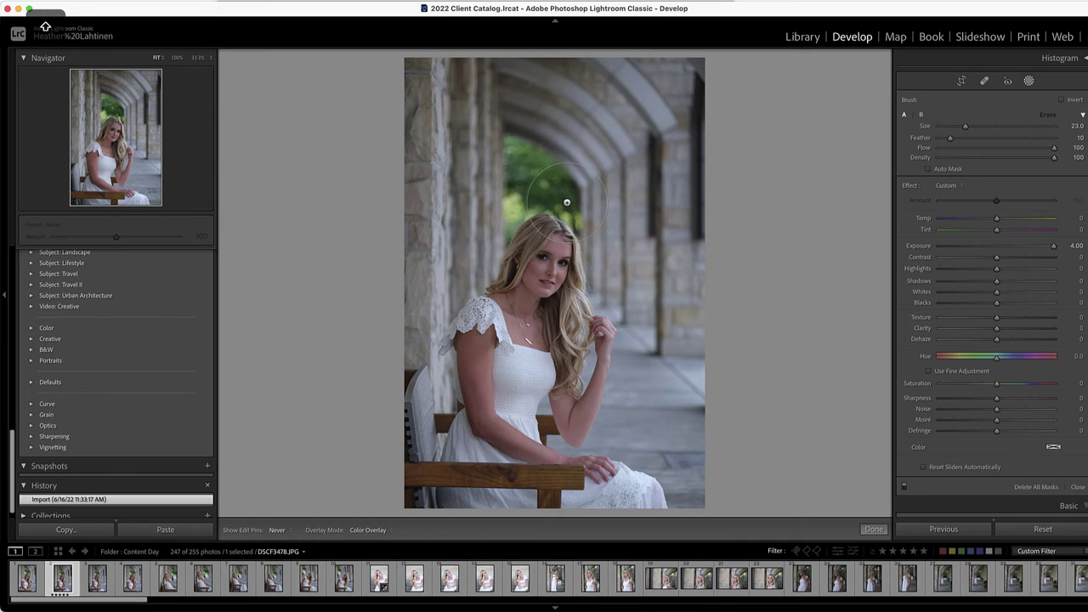
pyautogui.keyDown('shift'); pyautogui.scroll(5, 566, 202); pyautogui.keyUp('shift')
pyautogui.keyDown('shift'); pyautogui.scroll(-6, 566, 202); pyautogui.keyUp('shift')
pyautogui.keyDown('shift'); pyautogui.scroll(5, 566, 202); pyautogui.keyUp('shift')
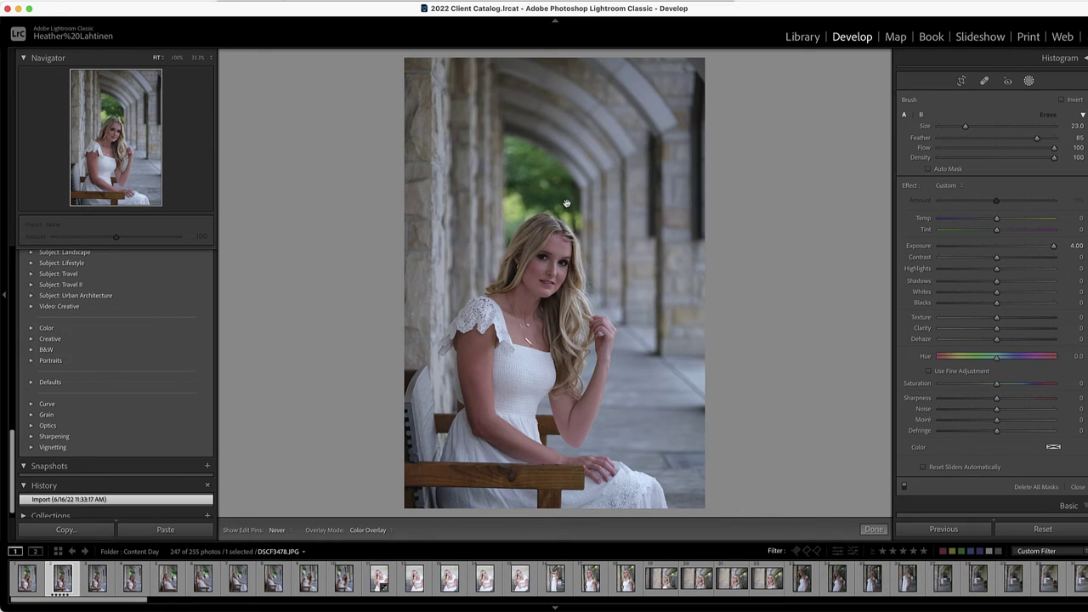
# Return to the Library grid with G and scroll through the thumbnails.
pyautogui.press('g')
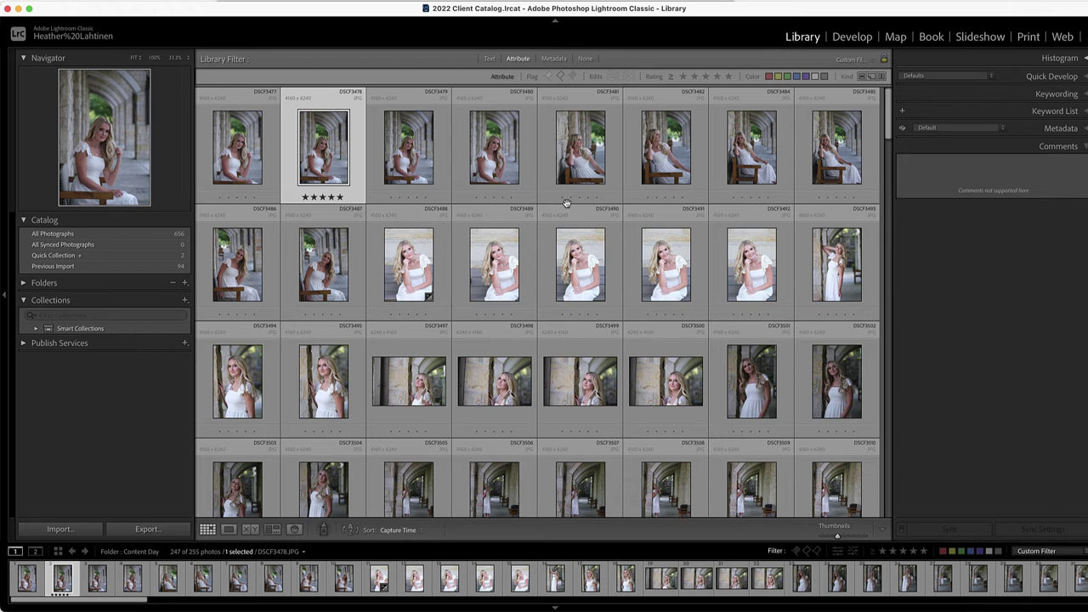
pyautogui.scroll(-5, 567, 202)
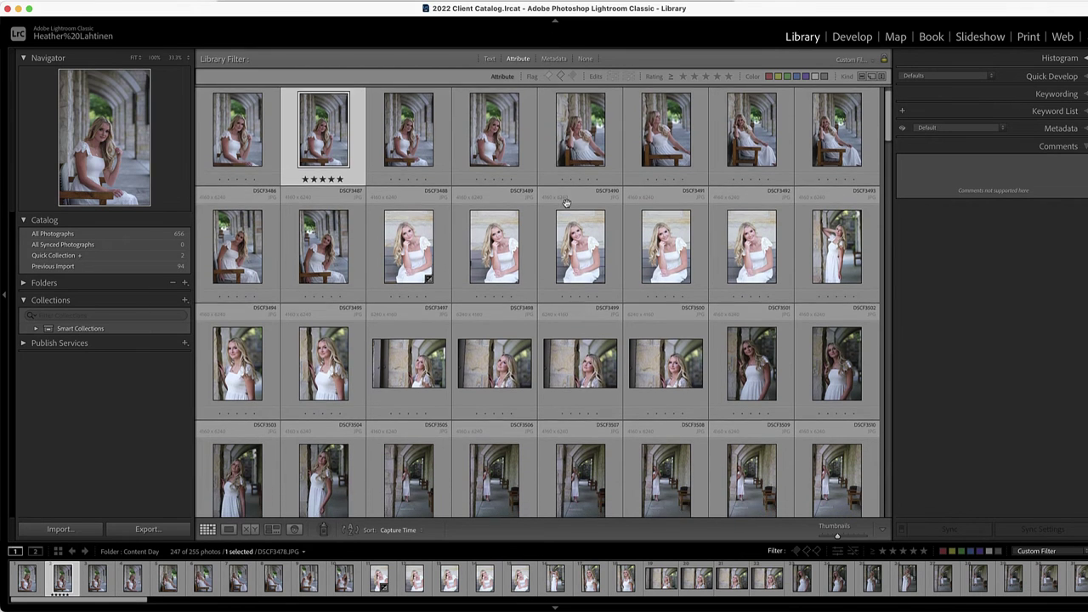
pyautogui.scroll(-4, 566, 202)
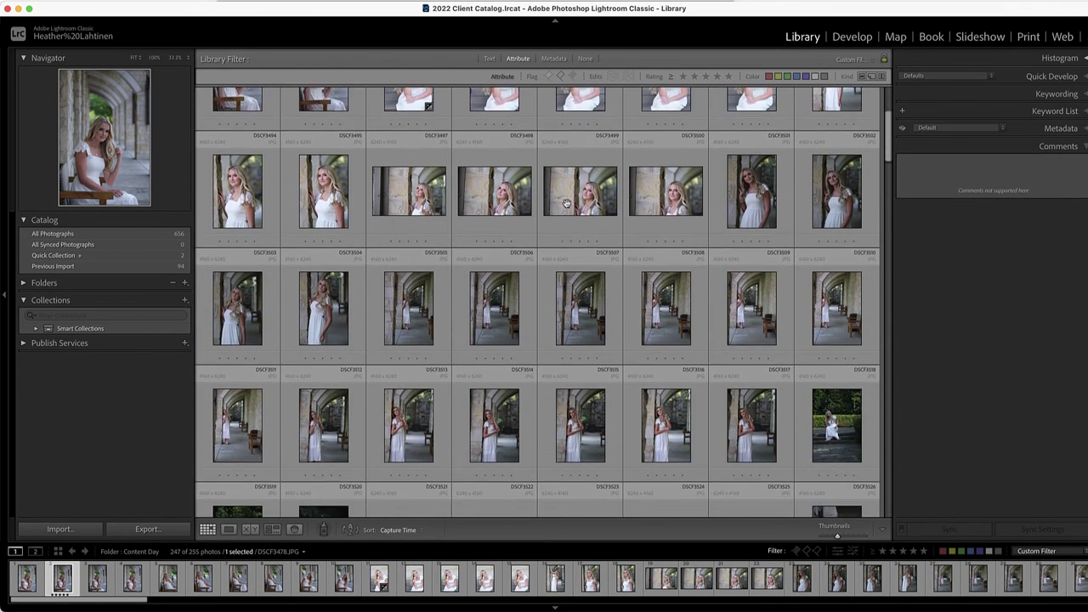
pyautogui.scroll(5, 566, 202)
pyautogui.scroll(3, 566, 202)
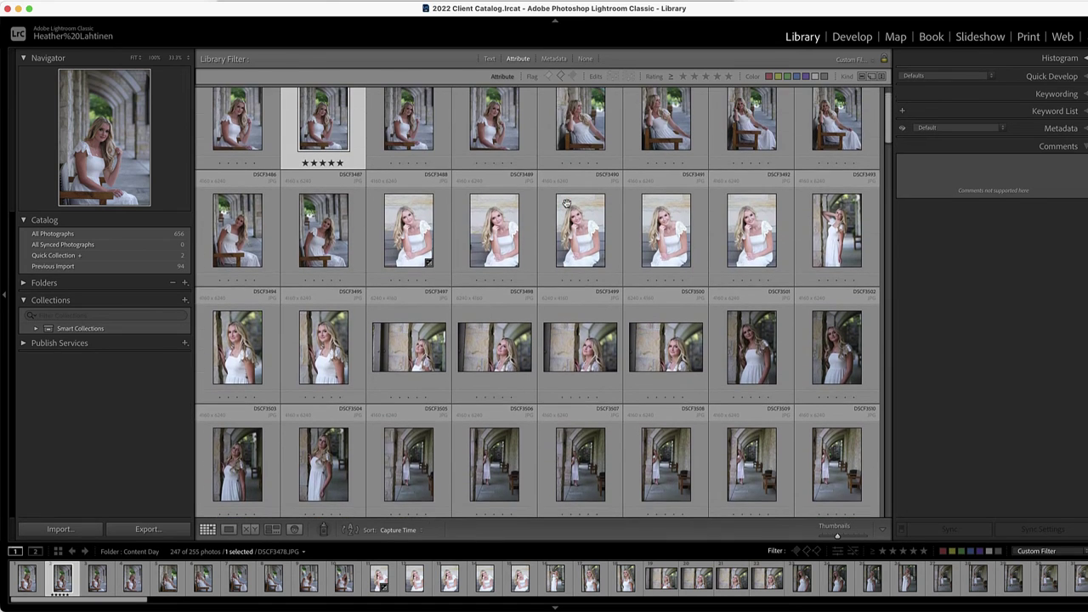
# Rate DSCF3478 four stars in loupe view, then step forward to DSCF3530.
pyautogui.press('e')
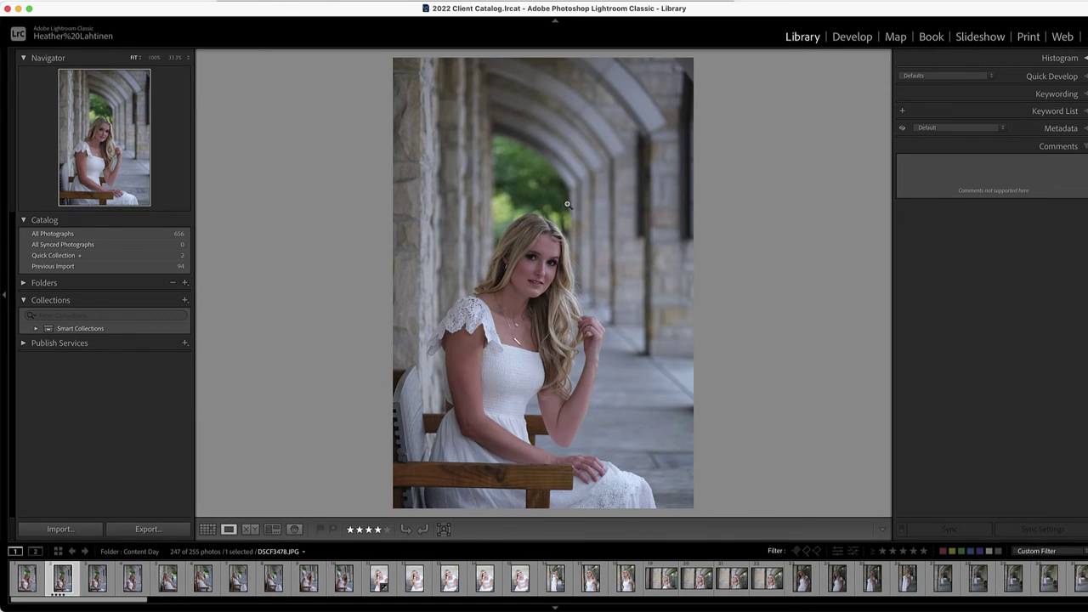
pyautogui.press('Right')
pyautogui.press('Right')
pyautogui.press('Right')
pyautogui.press('Right')
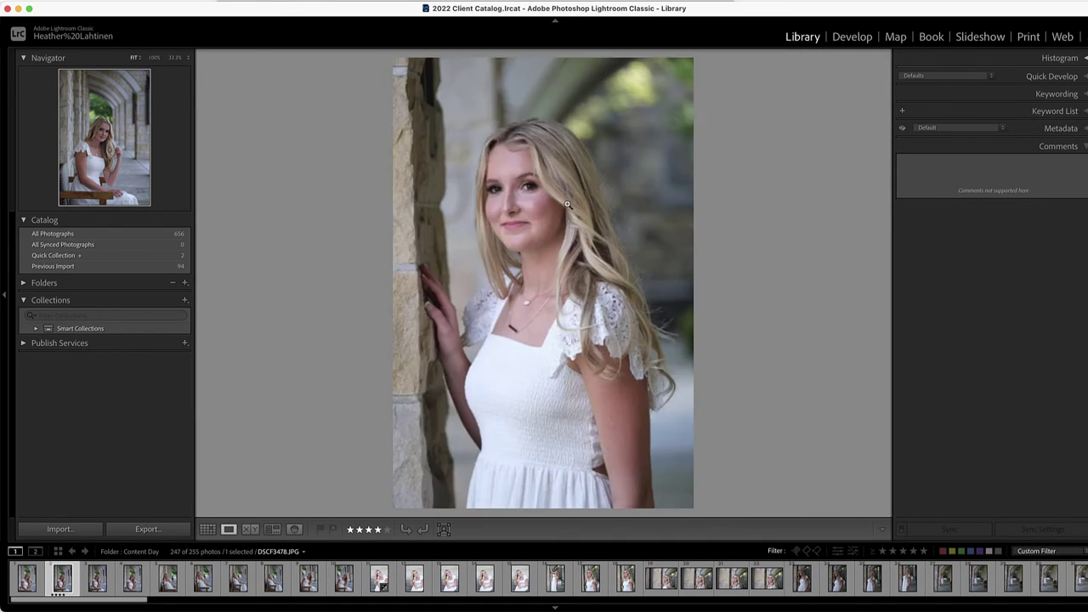
pyautogui.press('Right')
pyautogui.press('Right')
pyautogui.press('Right')
pyautogui.press('Right')
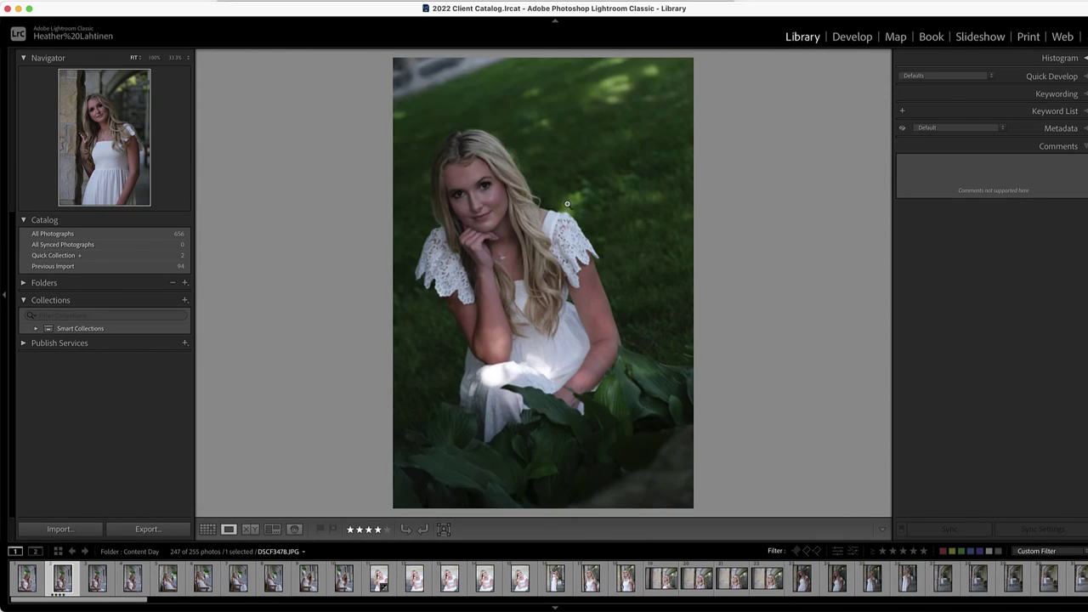
pyautogui.press('Right')
pyautogui.press('Right')
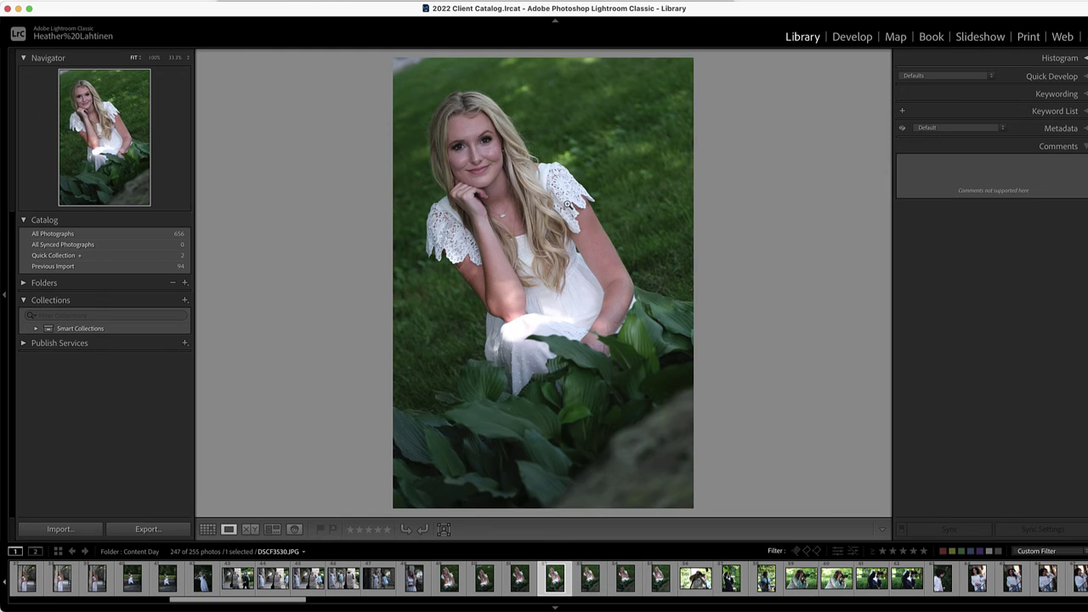
# Return to the Library thumbnail grid of 247 of 255 photos.
pyautogui.press('g')
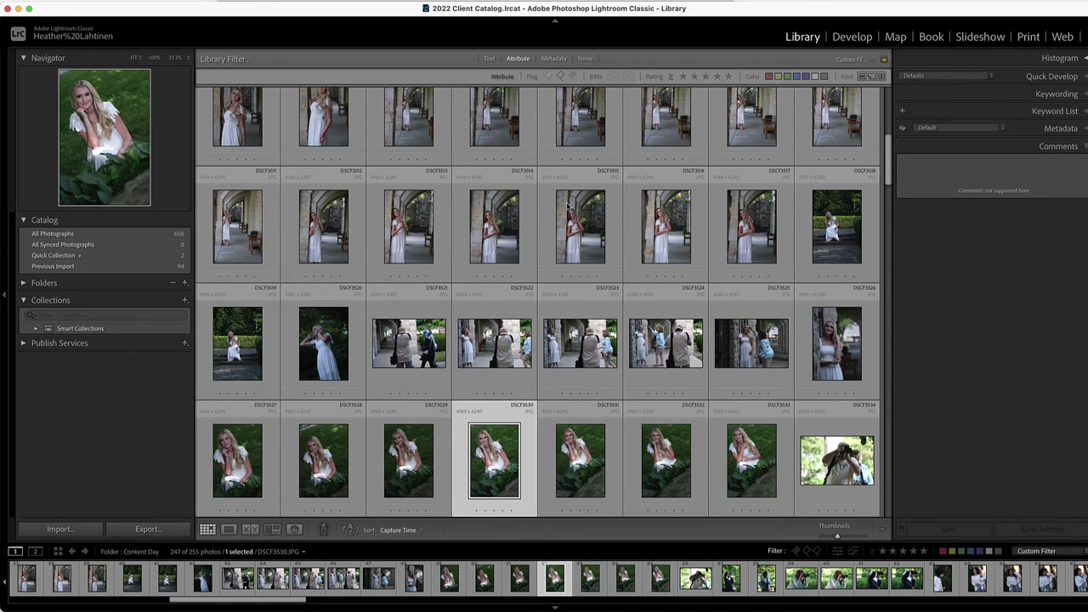
pyautogui.scroll(5, 548, 125)
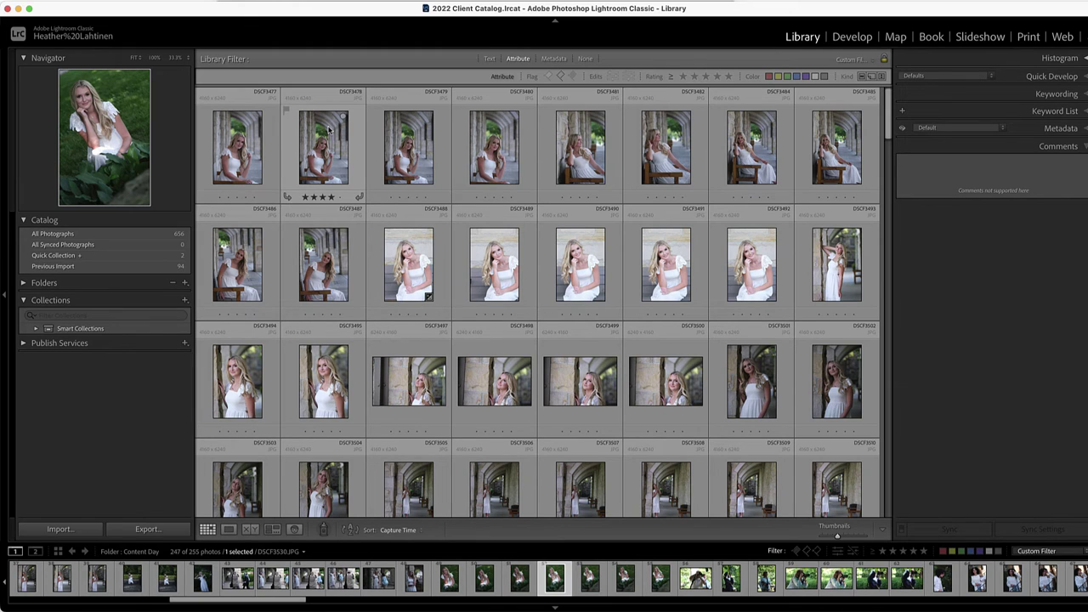
pyautogui.moveTo(329, 129)
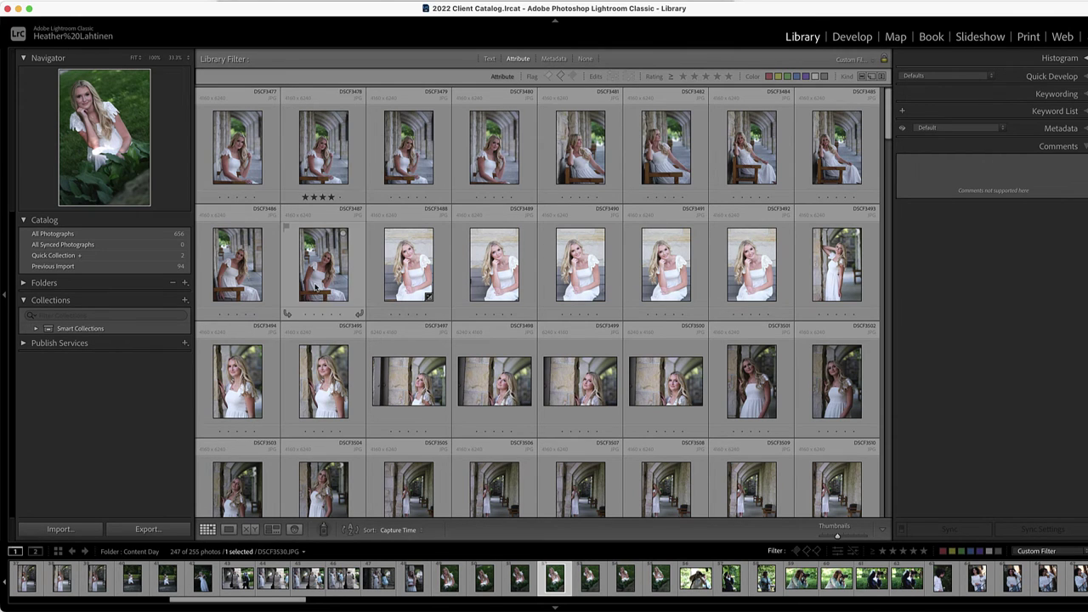
# Open DSCF3530 in Develop and apply the FA BW02 Clean black-and-white preset.
pyautogui.press('d')
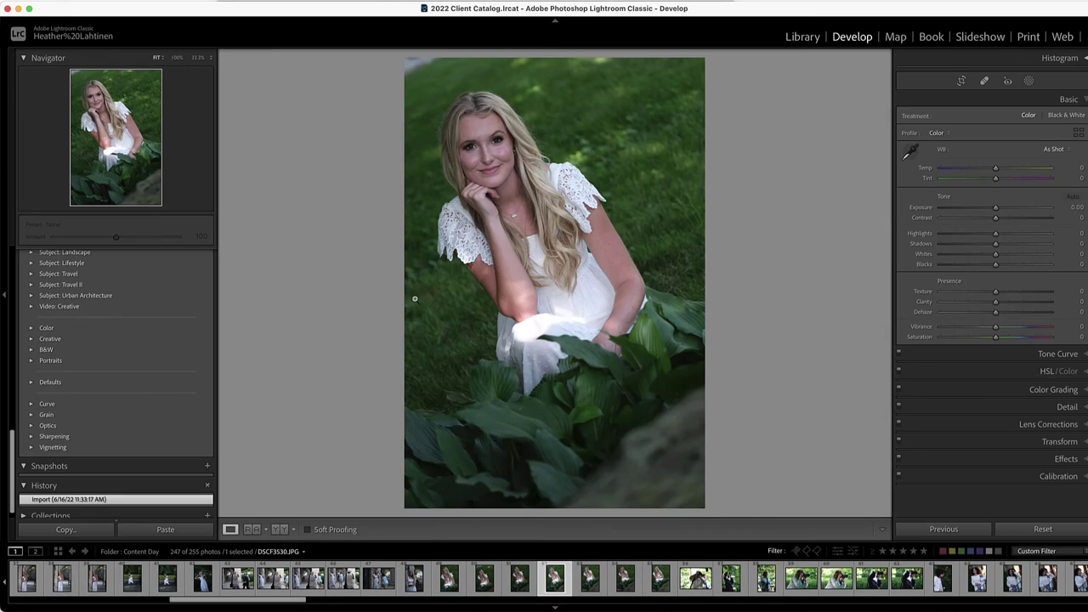
pyautogui.scroll(-5, 102, 357)
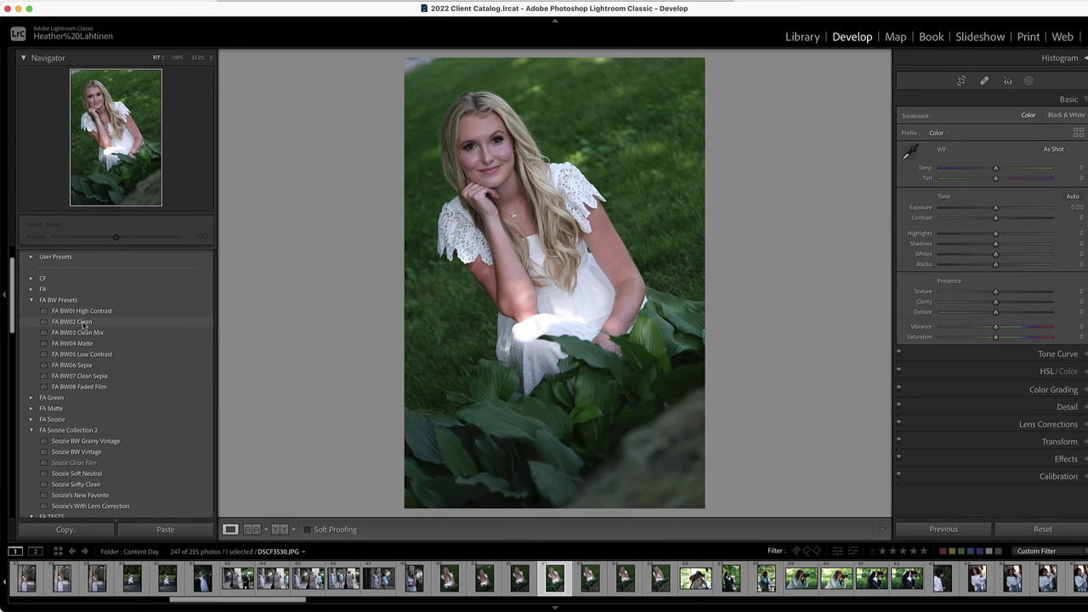
pyautogui.click(81, 323)
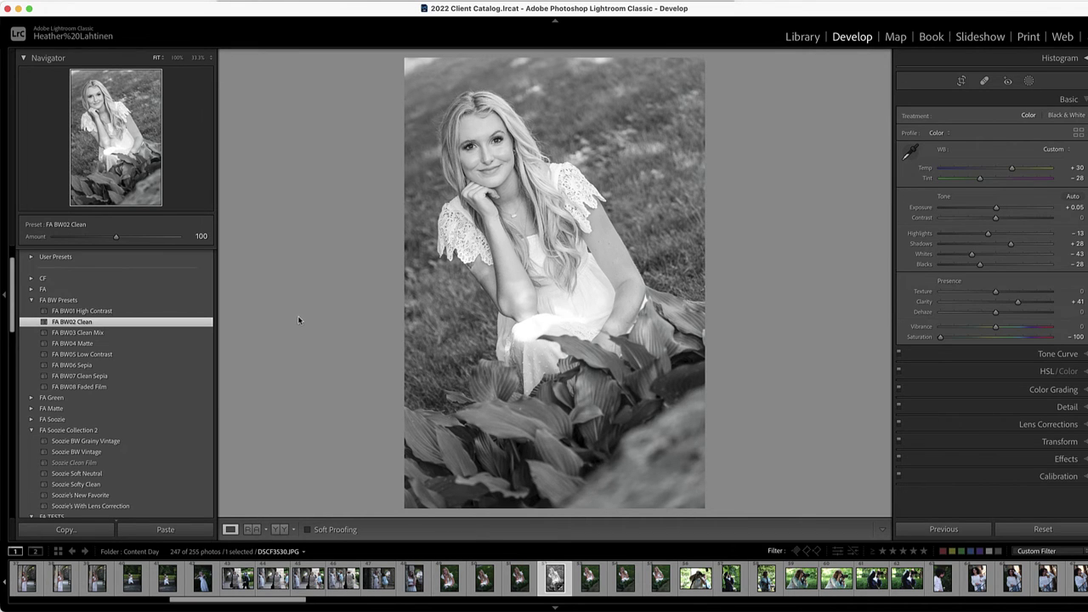
# Compare the before and after views, then switch to the arched-walkway photo DSCF3478.
pyautogui.press('\\')
pyautogui.press('\\')
pyautogui.press('\\')
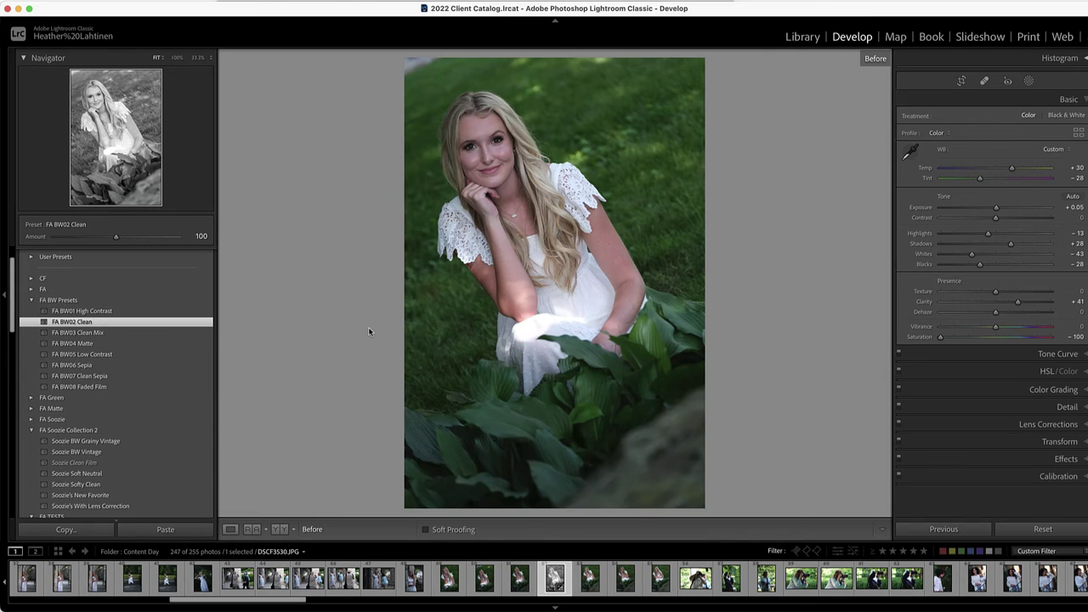
pyautogui.press('\\')
pyautogui.press('\\')
pyautogui.press('\\')
pyautogui.press('\\')
pyautogui.scroll(5, 255, 579)
pyautogui.click(62, 579)
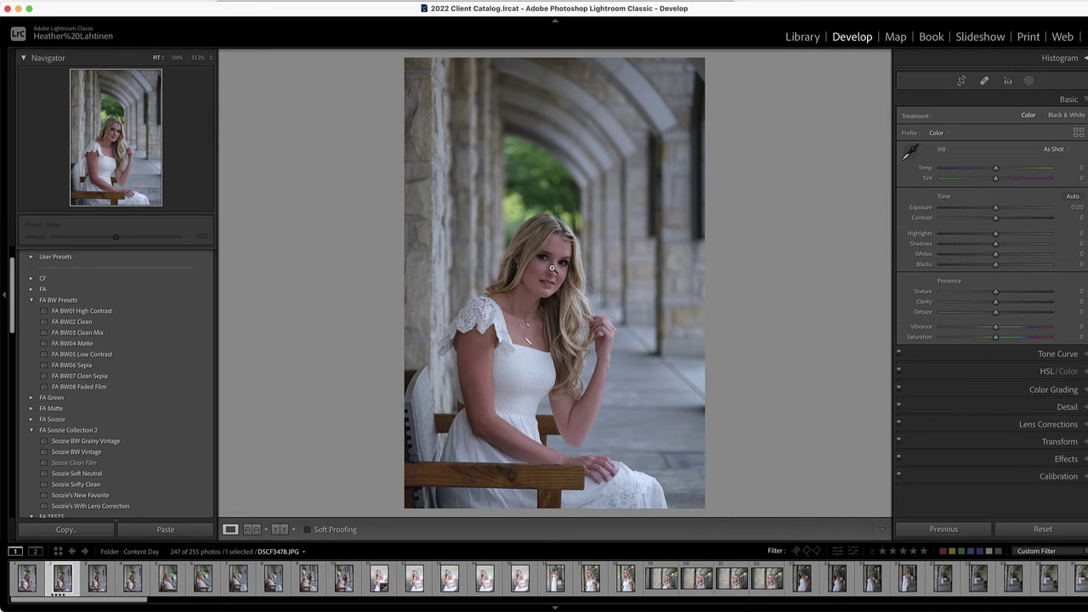
# Zoom to 100%, paint the woman's face at 0.51 exposure, and toggle the red mask overlay.
pyautogui.click(549, 272)
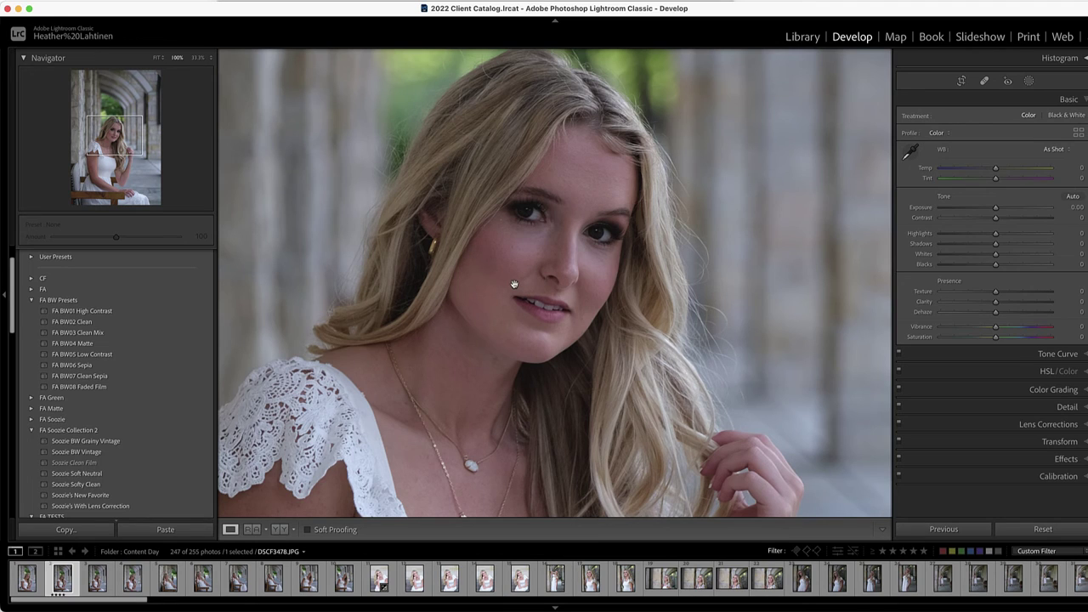
pyautogui.press('k')
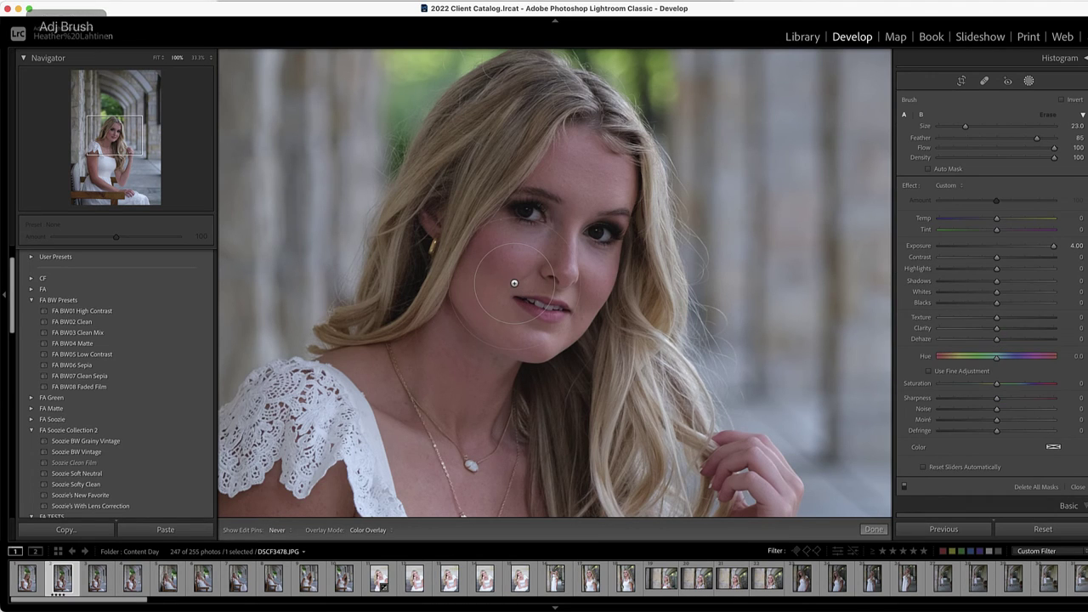
pyautogui.moveTo(1054, 246); pyautogui.dragTo(1003, 246)
pyautogui.moveTo(552, 183)
pyautogui.mouseDown()
pyautogui.moveTo(561, 229)
pyautogui.moveTo(595, 127)
pyautogui.moveTo(544, 255)
pyautogui.moveTo(599, 196)
pyautogui.moveTo(606, 281)
pyautogui.moveTo(561, 285)
pyautogui.mouseUp()
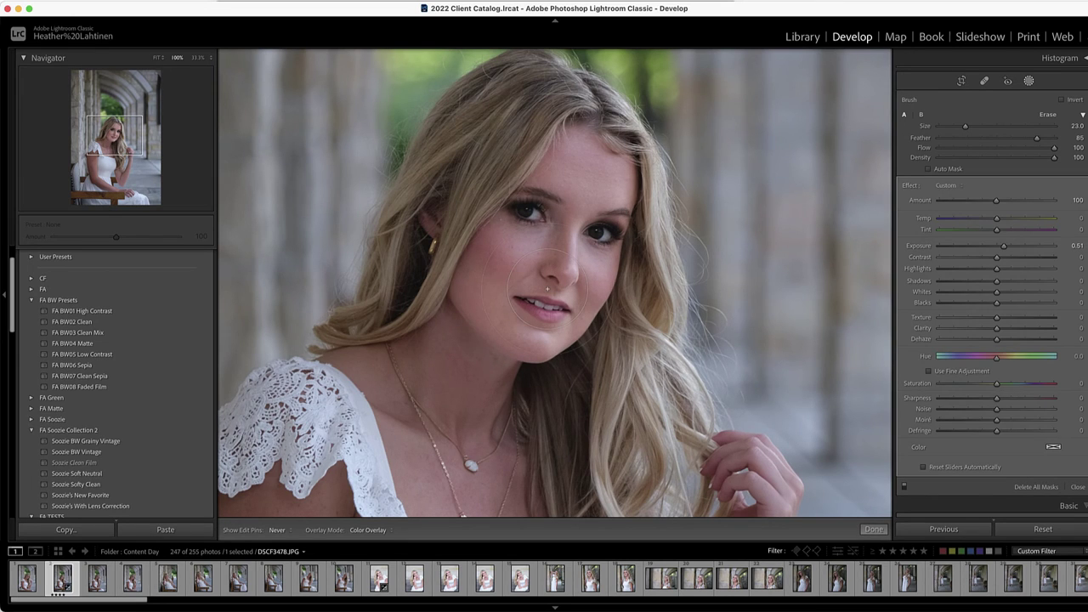
pyautogui.press('o')
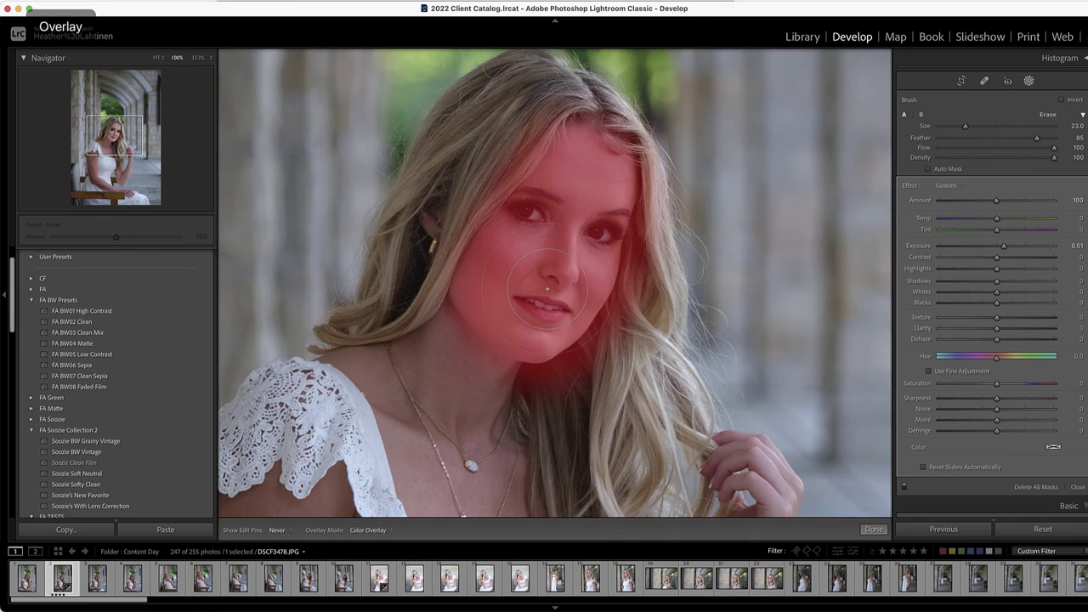
pyautogui.press('o')
pyautogui.press('o')
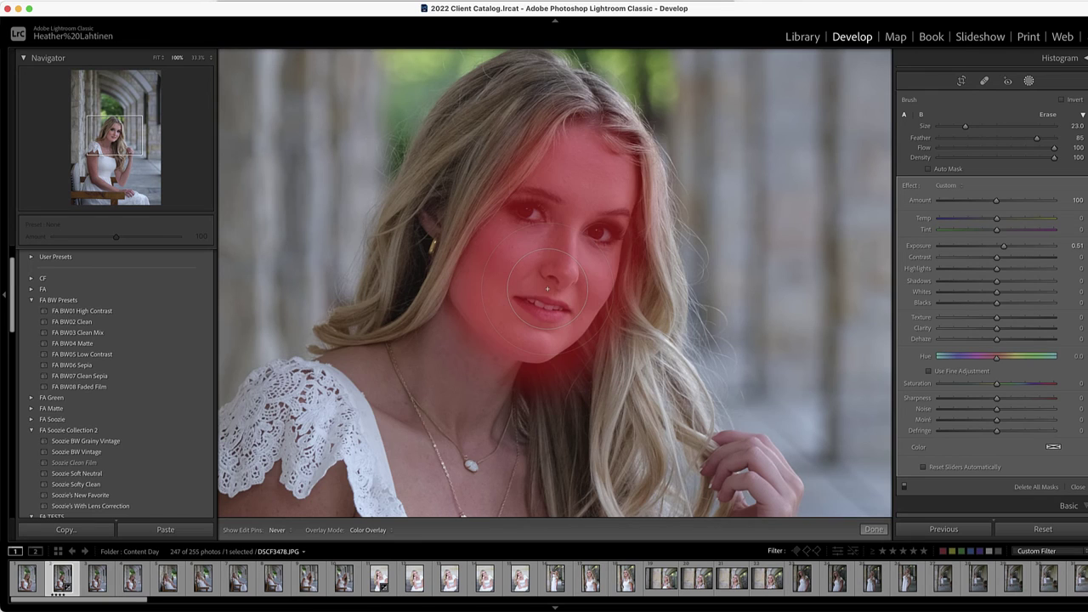
# Switch to Spot Removal and resize the Heal brush from 31 to 79 with the touch ring.
pyautogui.press('q')
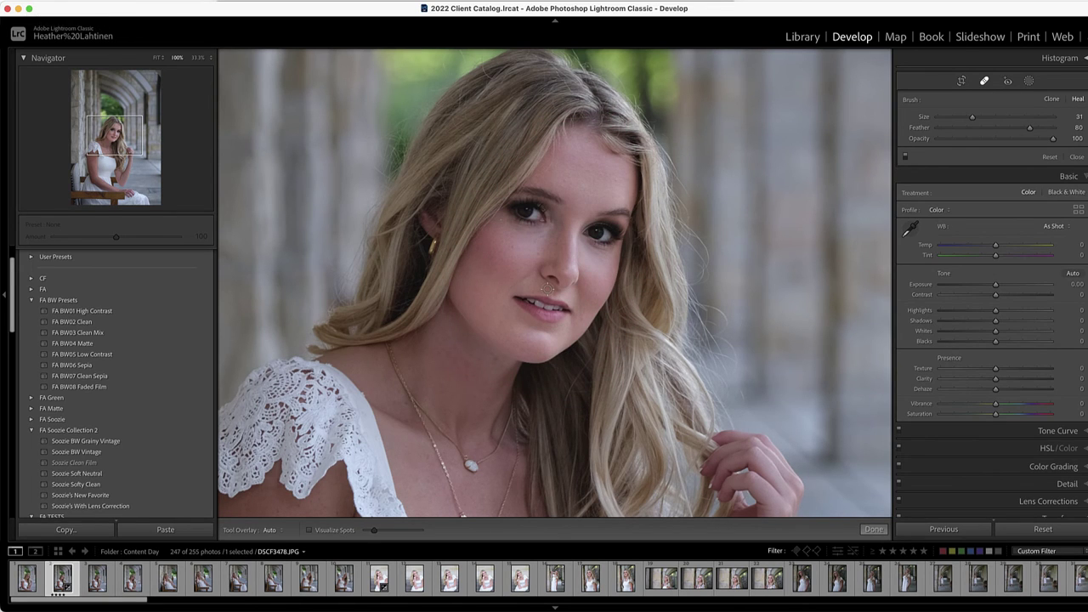
pyautogui.scroll(10, 548, 287)
pyautogui.scroll(3, 548, 287)
pyautogui.scroll(-2, 548, 287)
pyautogui.press('shift')
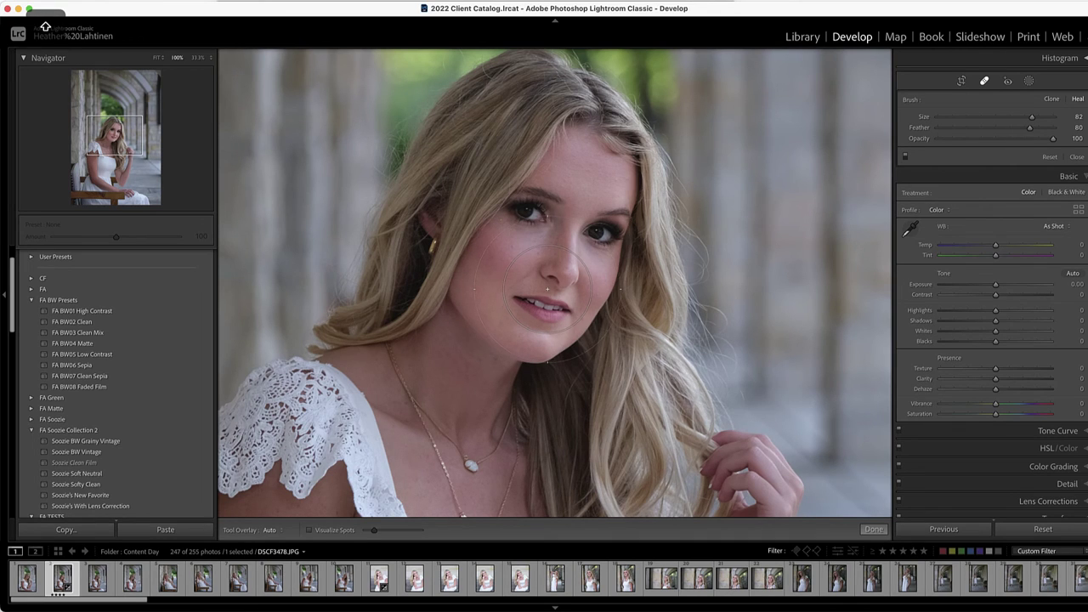
pyautogui.scroll(-1, 548, 290)
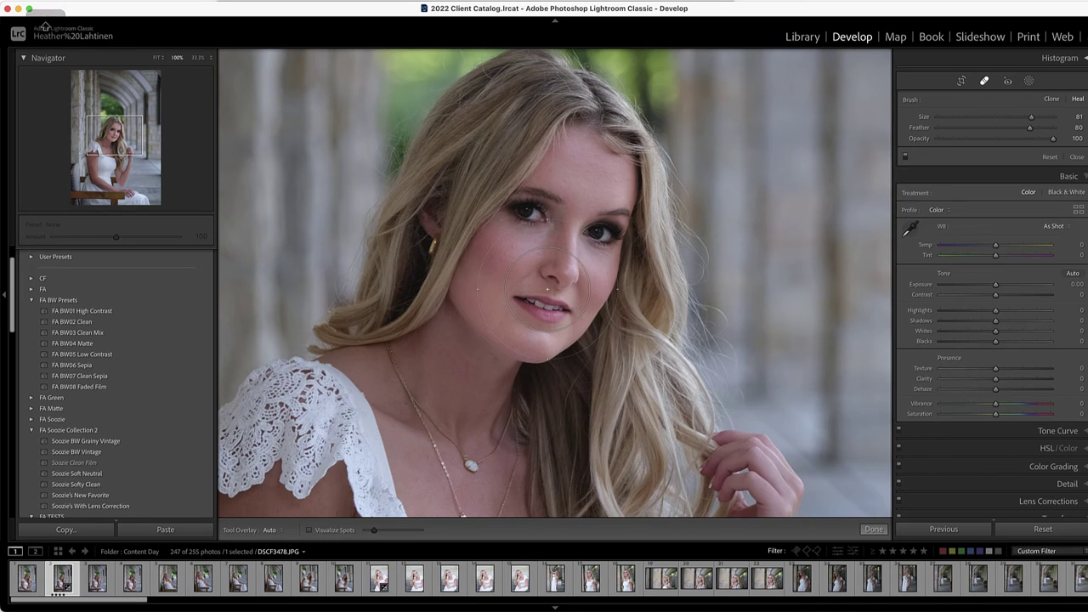
pyautogui.scroll(-2, 547, 289)
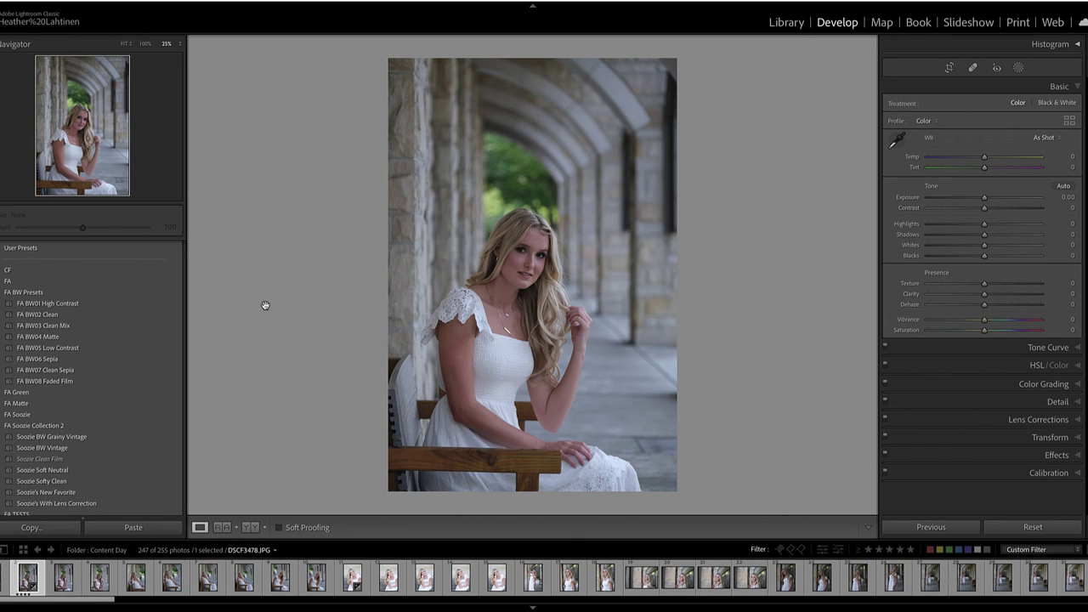
# Add a new brush mask at exposure 3.16 painted over the woman's face, hair and dress.
pyautogui.press('k')
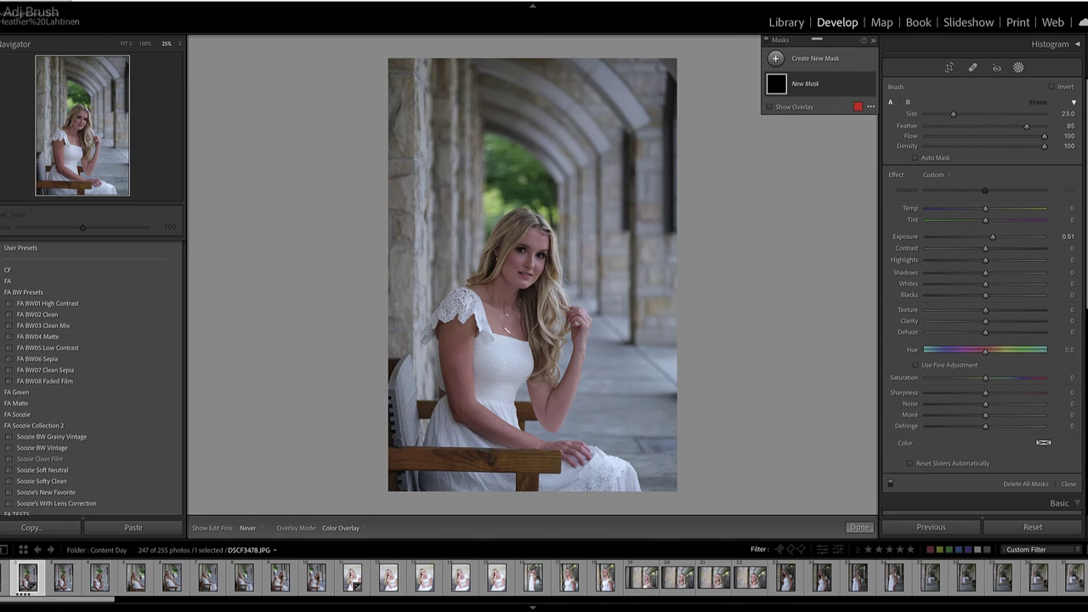
pyautogui.moveTo(993, 236); pyautogui.dragTo(1031, 240)
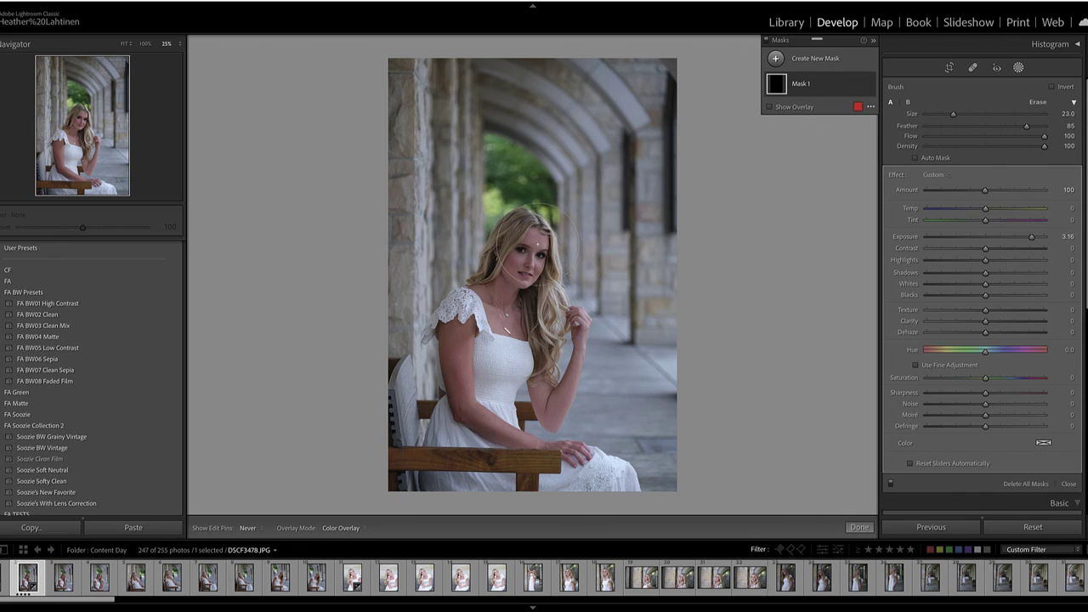
pyautogui.moveTo(531, 242); pyautogui.dragTo(506, 294)
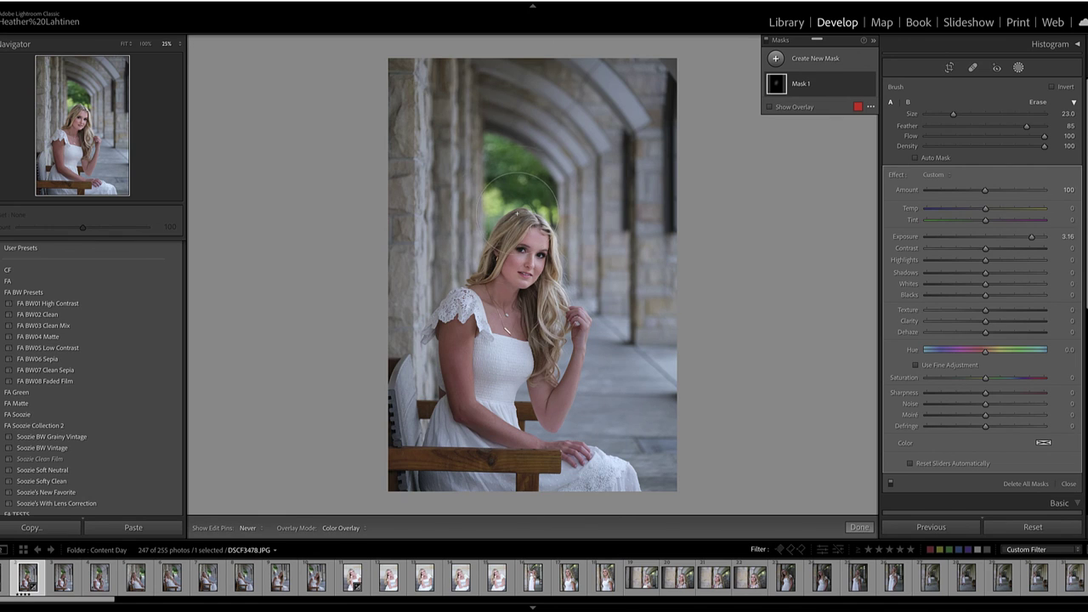
pyautogui.moveTo(517, 212)
pyautogui.mouseDown()
pyautogui.moveTo(473, 280)
pyautogui.moveTo(526, 207)
pyautogui.moveTo(495, 328)
pyautogui.moveTo(483, 332)
pyautogui.moveTo(491, 291)
pyautogui.moveTo(508, 282)
pyautogui.moveTo(484, 357)
pyautogui.mouseUp()
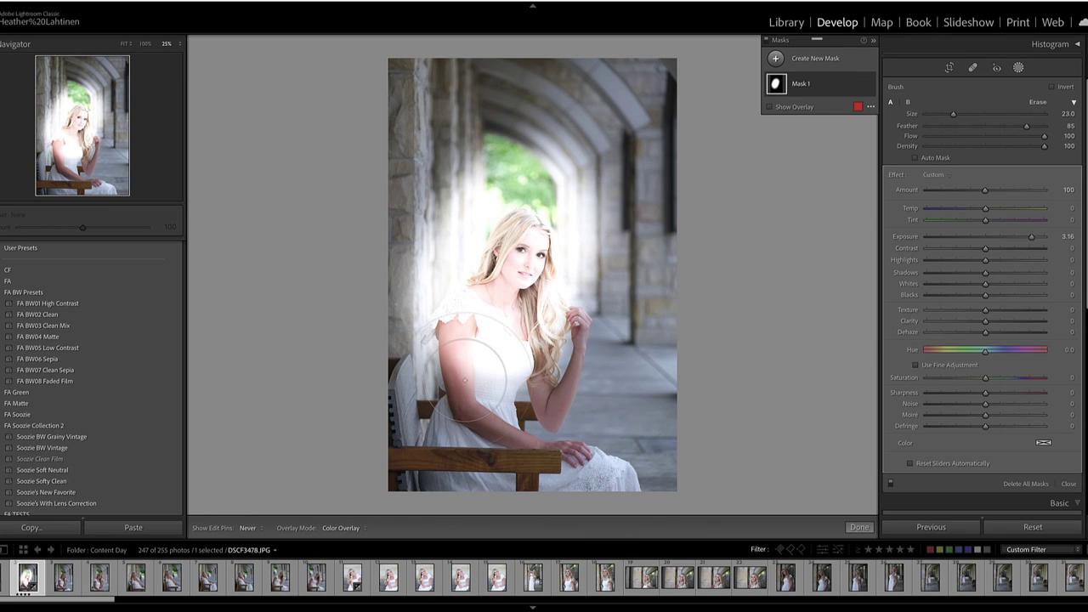
pyautogui.moveTo(465, 380)
pyautogui.mouseDown()
pyautogui.moveTo(493, 336)
pyautogui.moveTo(484, 374)
pyautogui.mouseUp()
# Delete Mask 1, then paint a new -2.44 exposure mask darkening the photo's right edge.
pyautogui.click(859, 84)
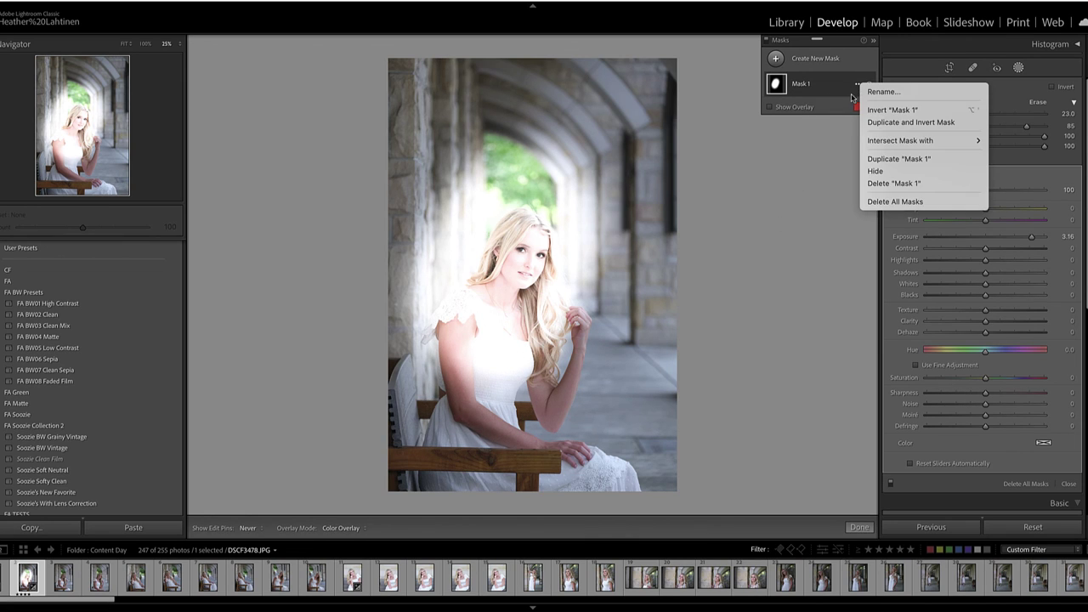
pyautogui.press('Escape')
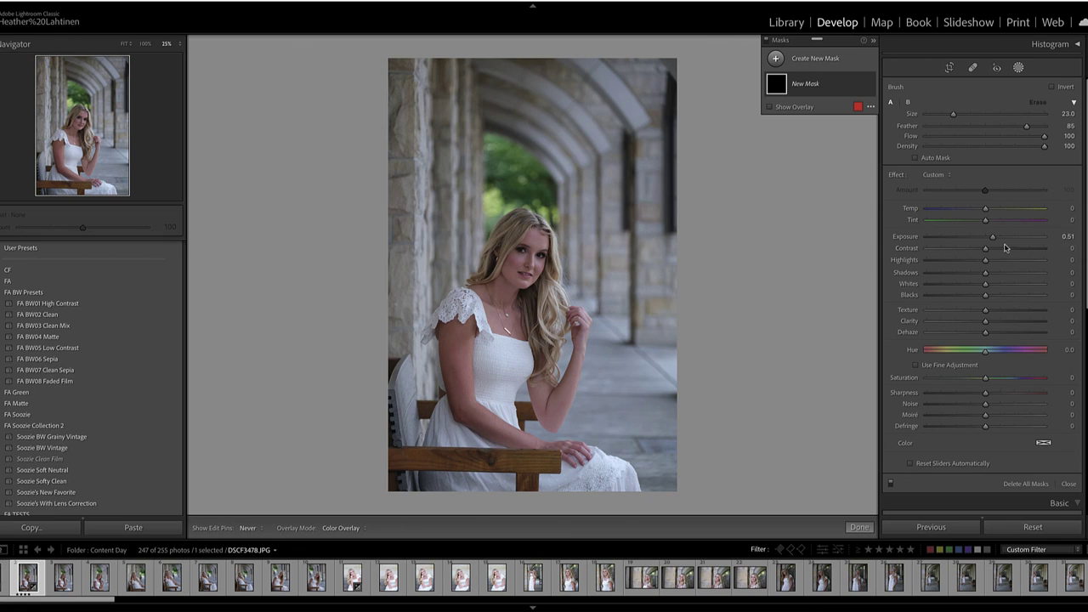
pyautogui.moveTo(992, 237); pyautogui.dragTo(950, 240)
pyautogui.moveTo(677, 226)
pyautogui.mouseDown()
pyautogui.moveTo(629, 455)
pyautogui.moveTo(643, 404)
pyautogui.moveTo(660, 441)
pyautogui.moveTo(674, 341)
pyautogui.moveTo(664, 447)
pyautogui.moveTo(669, 273)
pyautogui.moveTo(655, 365)
pyautogui.moveTo(648, 135)
pyautogui.moveTo(657, 230)
pyautogui.moveTo(667, 64)
pyautogui.moveTo(672, 192)
pyautogui.moveTo(659, 85)
pyautogui.mouseUp()
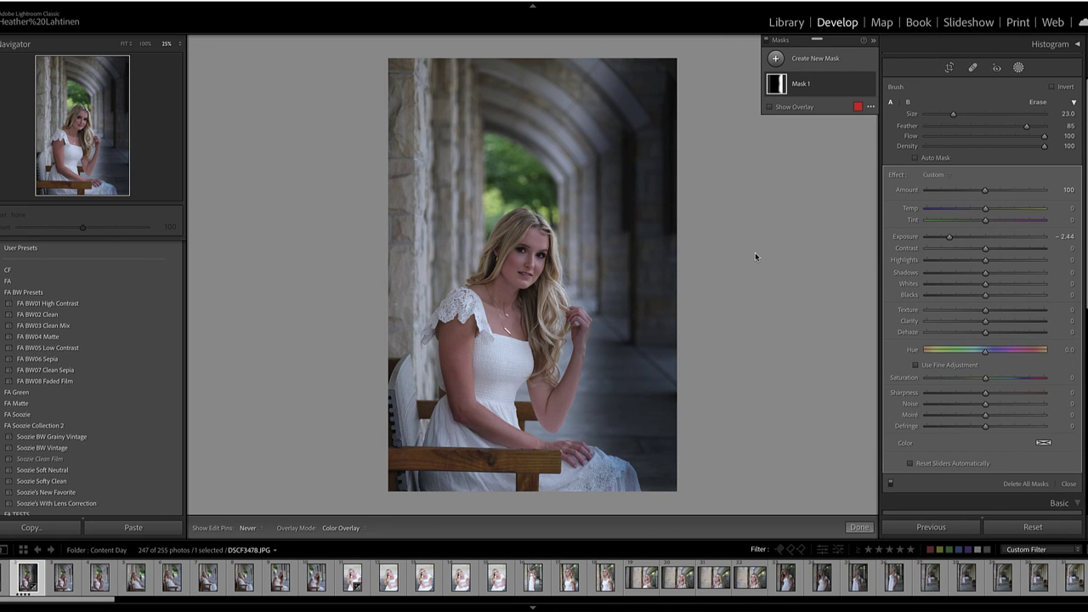
pyautogui.hotkey('ctrl', 'z')
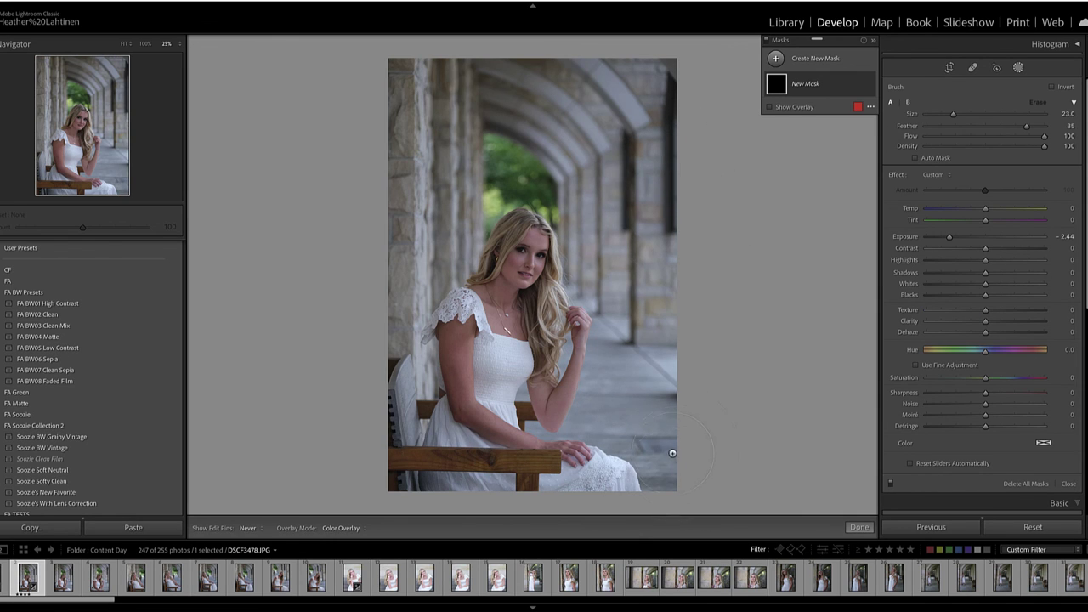
pyautogui.moveTo(672, 453); pyautogui.dragTo(646, 204)
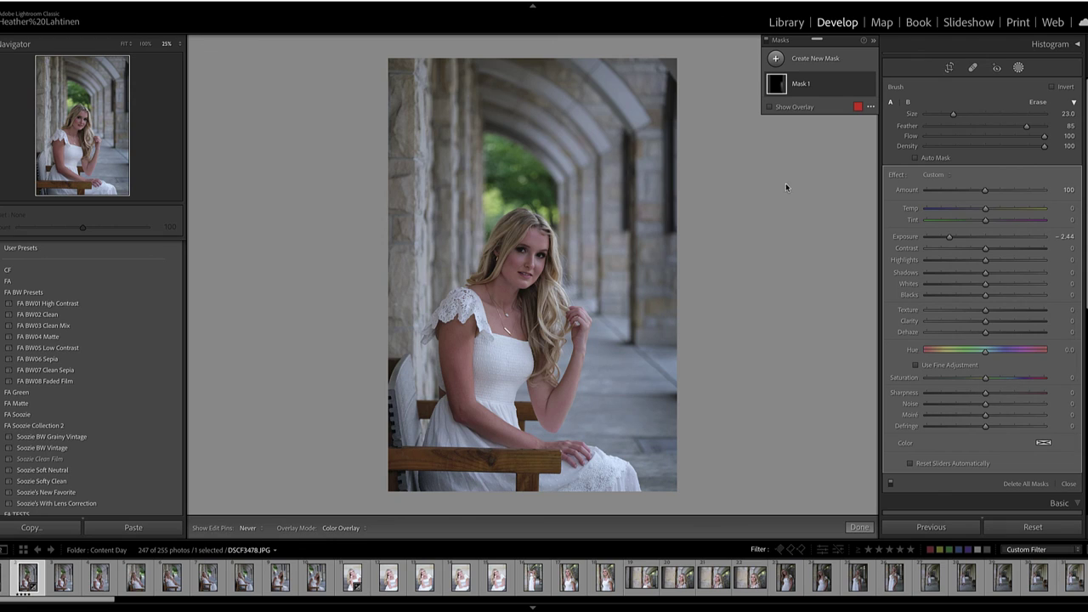